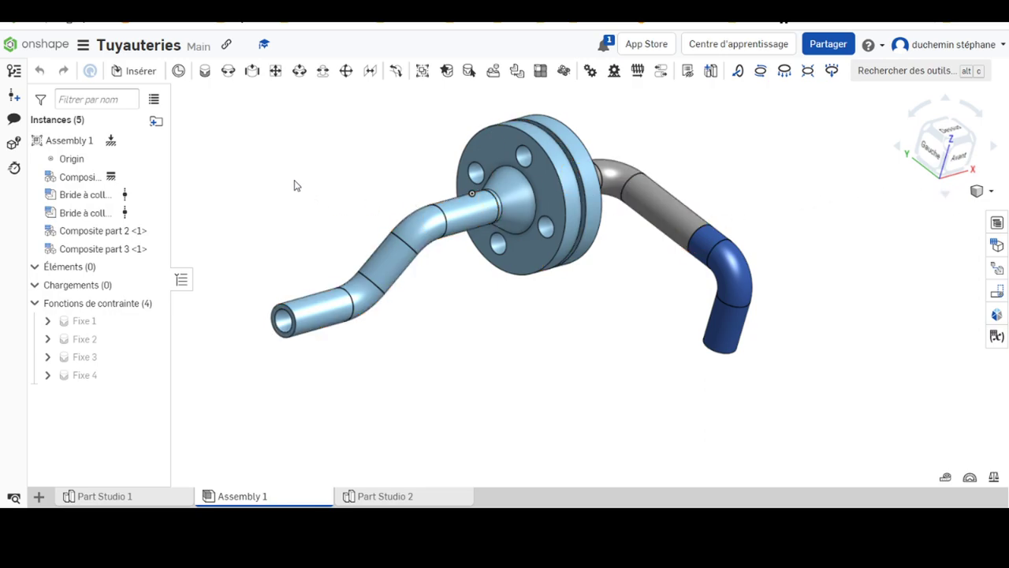
- Leave the Tuyauteries assembly and return to the documents list
click(45, 46)
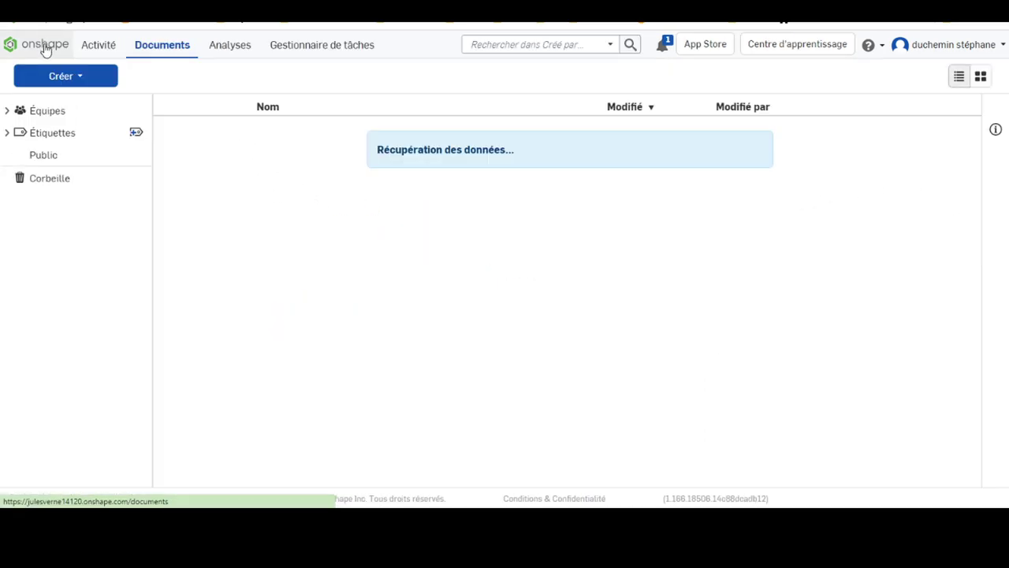
click(69, 78)
click(68, 118)
click(673, 162)
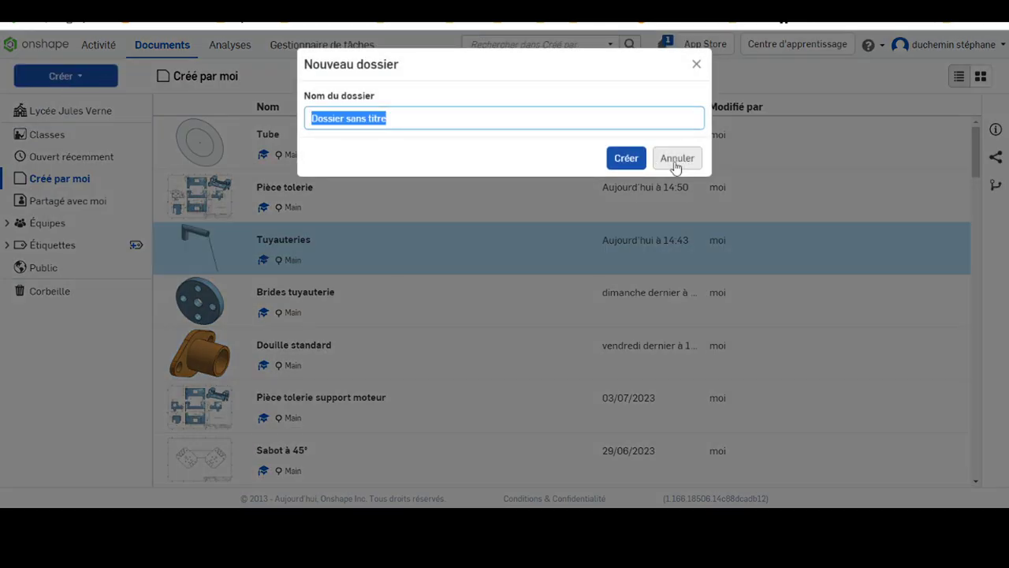
- Create a new document named "Tubes bibliothèque"
click(60, 78)
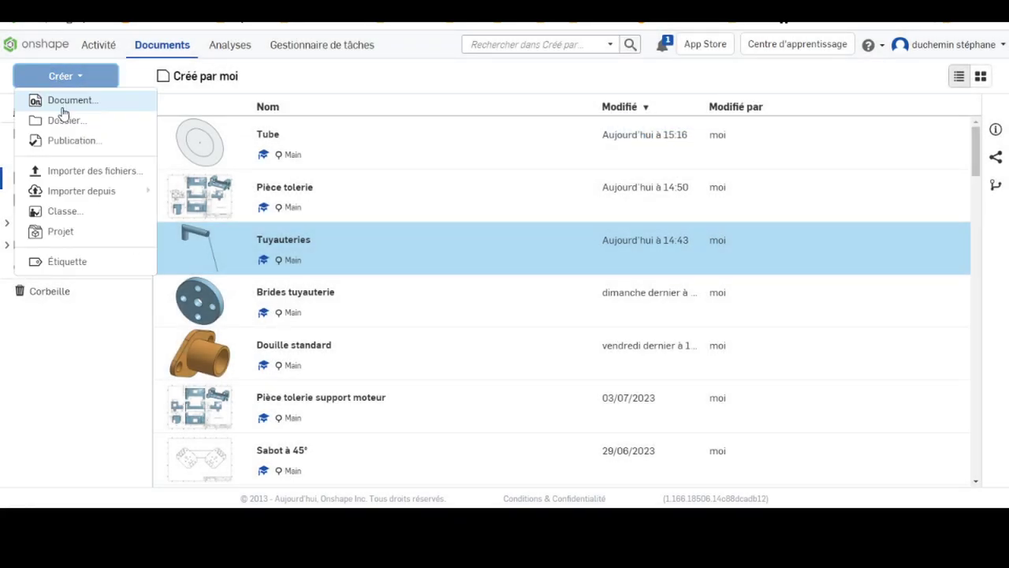
click(65, 101)
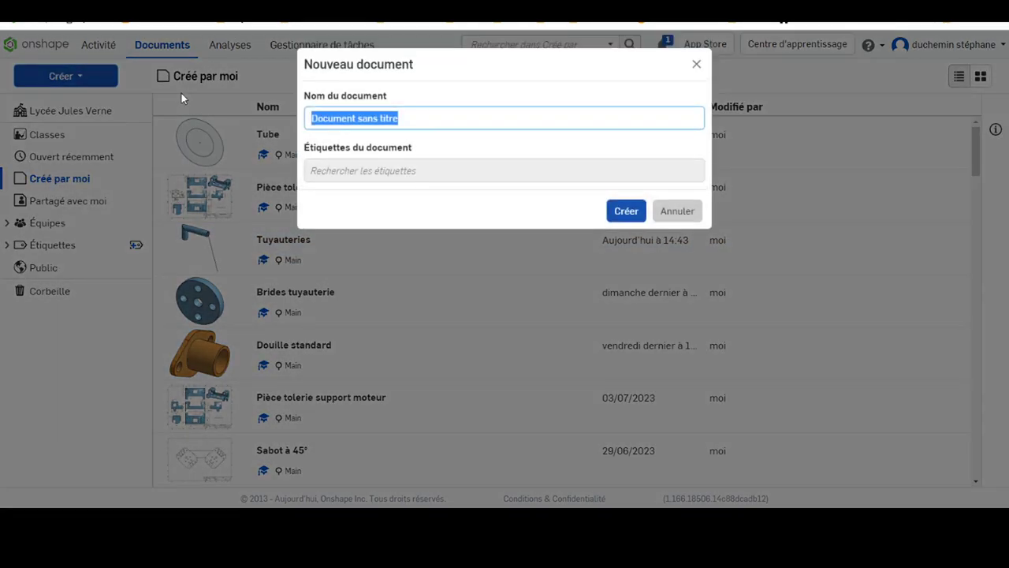
text(Tubes)
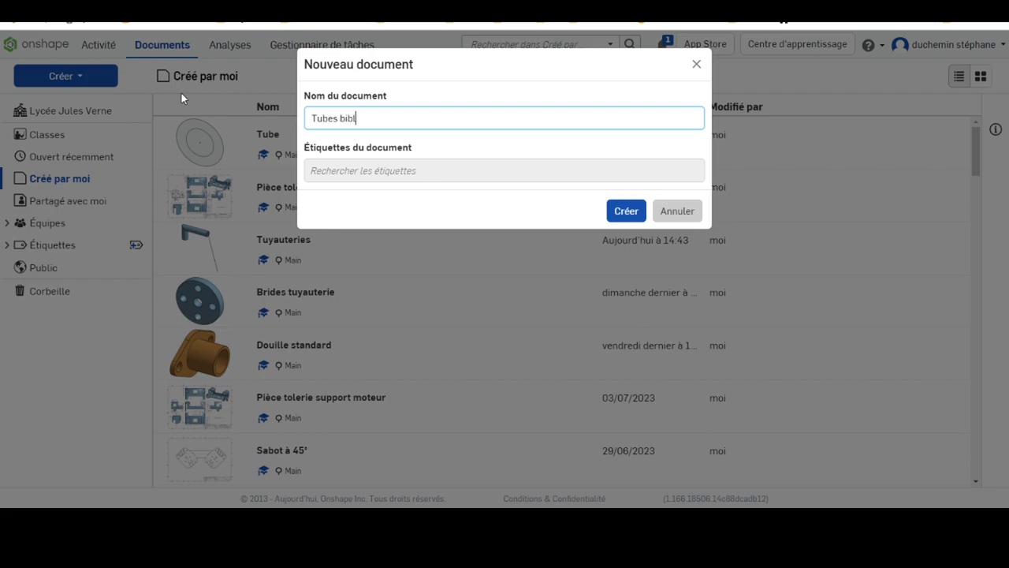
text(bibliothèque)
key(Return)
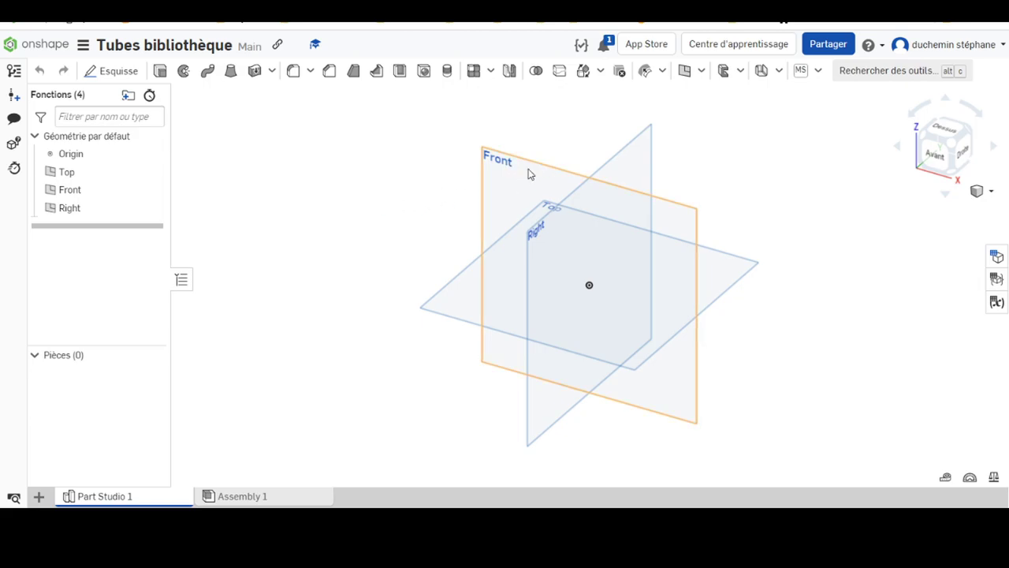
- Sketch two concentric circles about 50 mm and 77 mm in diameter on the Front plane, centred on the origin
click(499, 167)
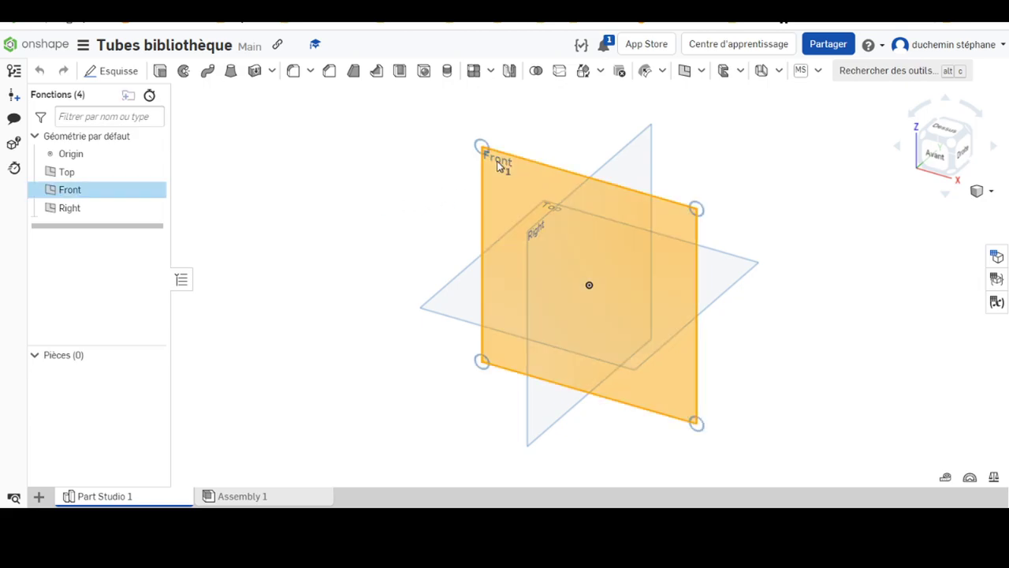
click(111, 72)
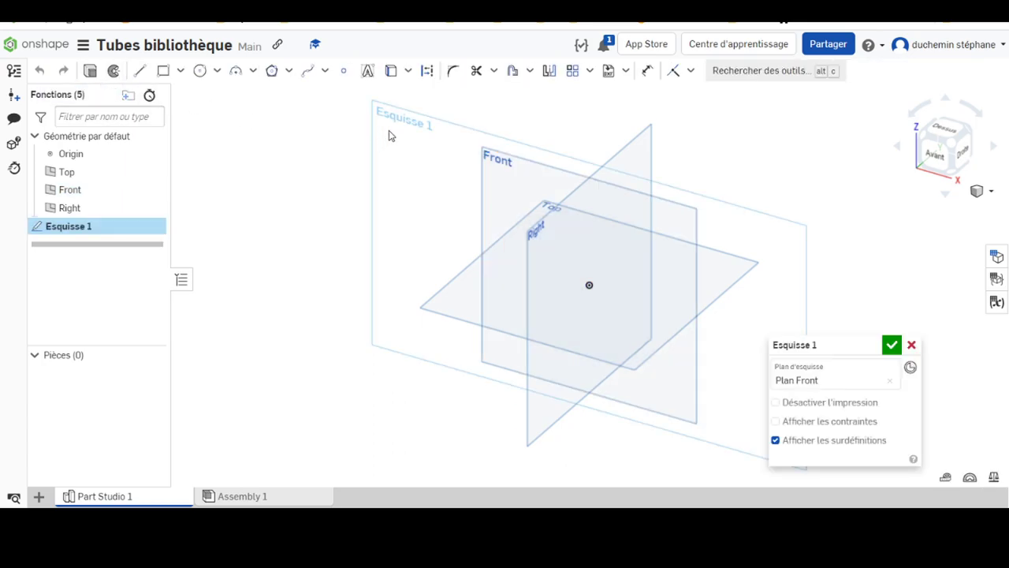
right_click(389, 136)
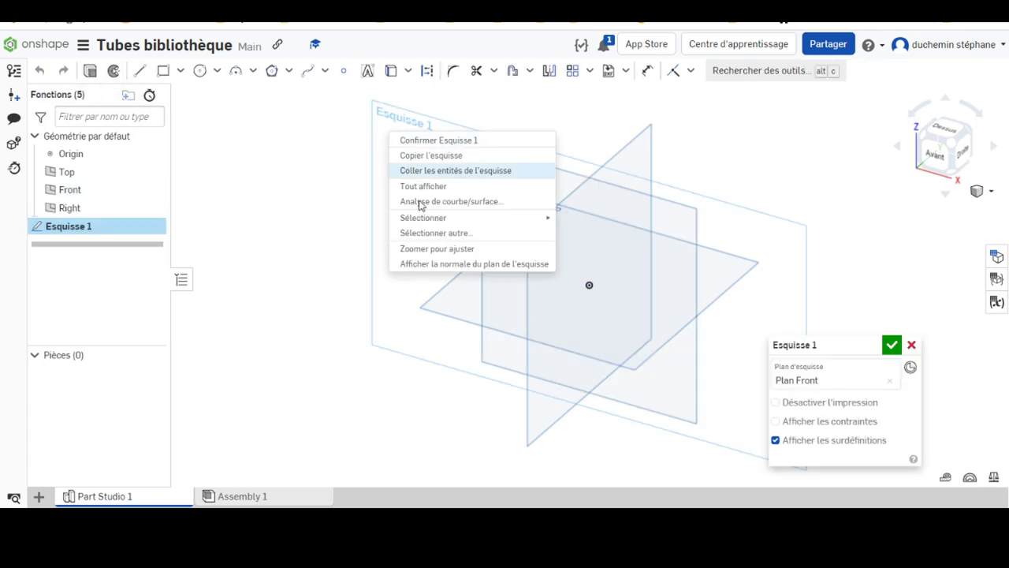
click(426, 267)
click(199, 70)
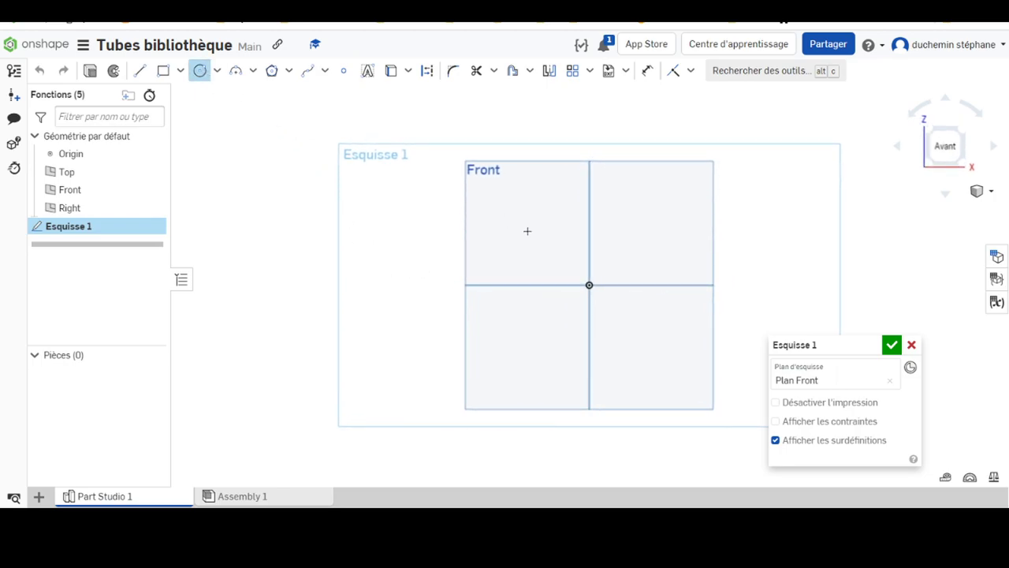
click(587, 284)
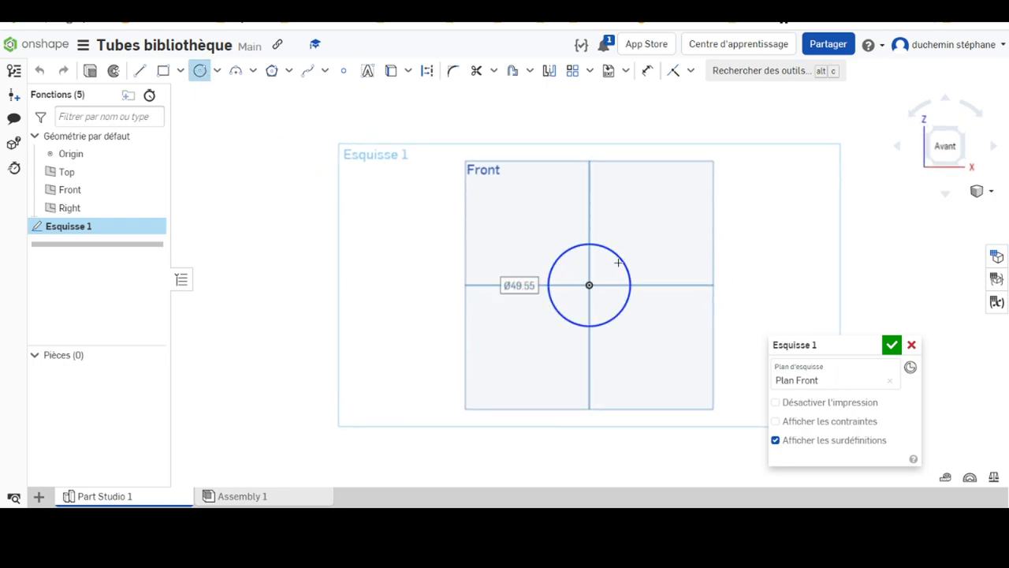
click(627, 269)
click(589, 285)
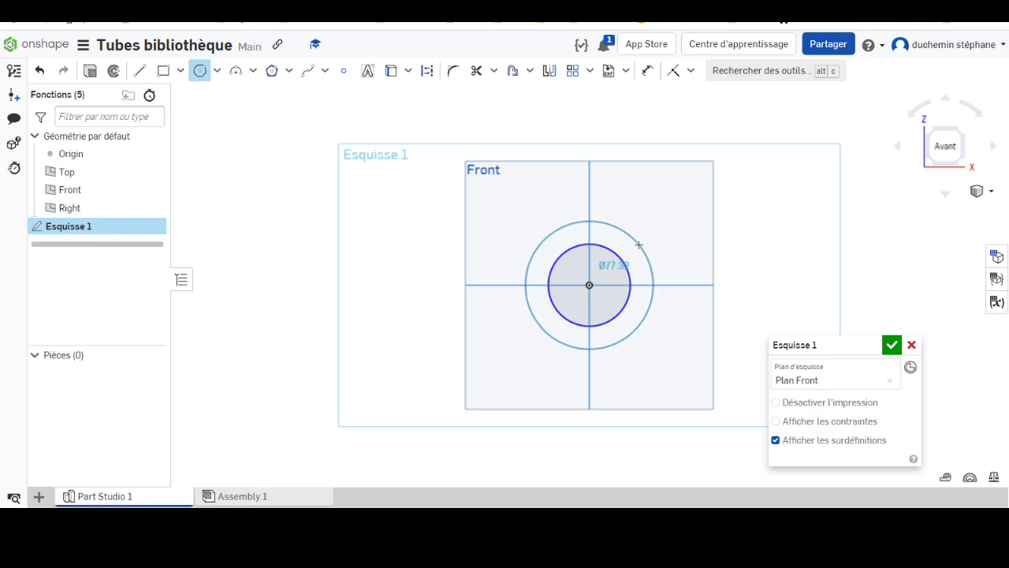
click(635, 248)
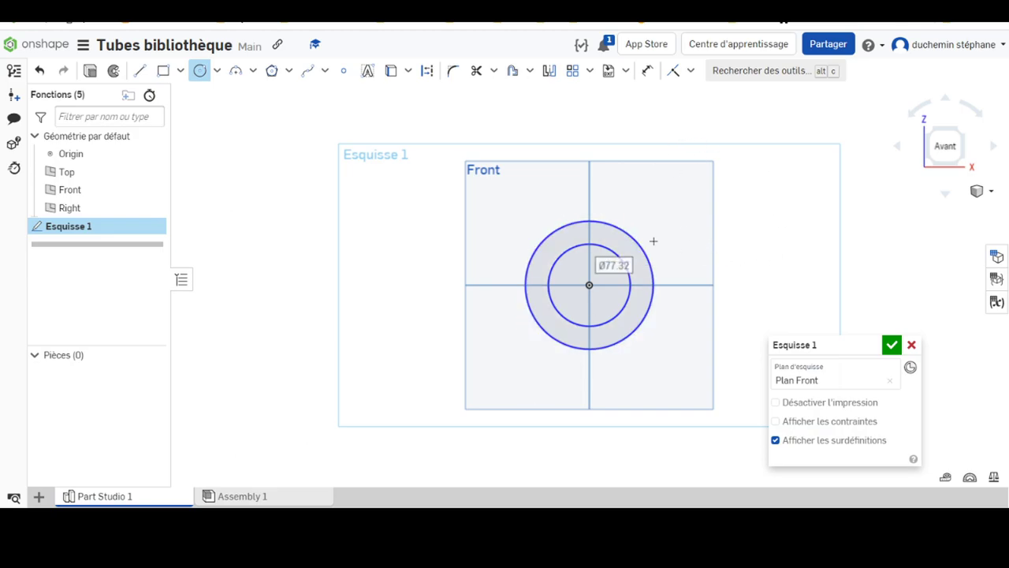
- Dimension the diameters of the outer and inner circles at their drawn sizes and finish the sketch
click(647, 70)
click(633, 239)
click(692, 220)
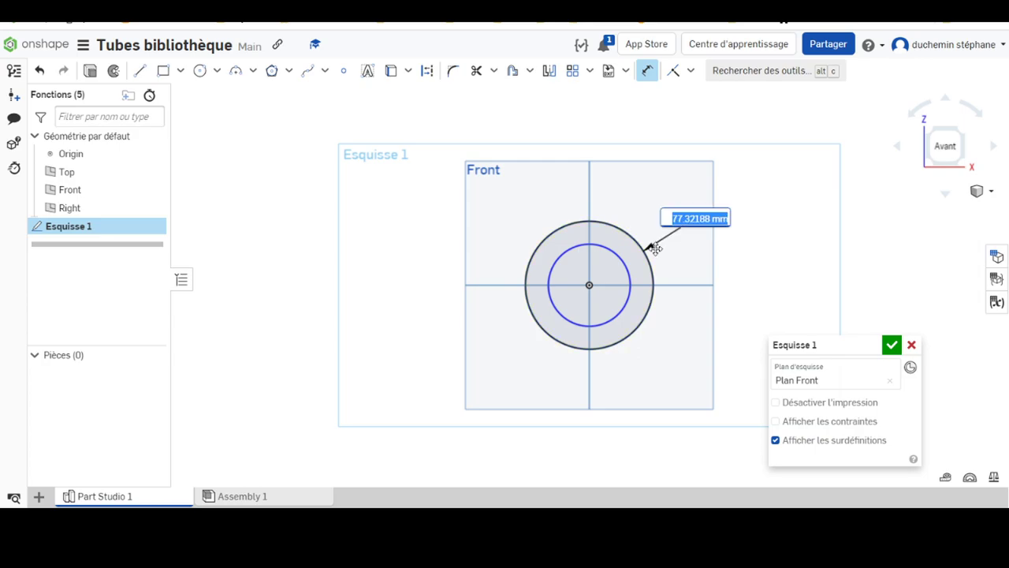
click(604, 249)
click(633, 186)
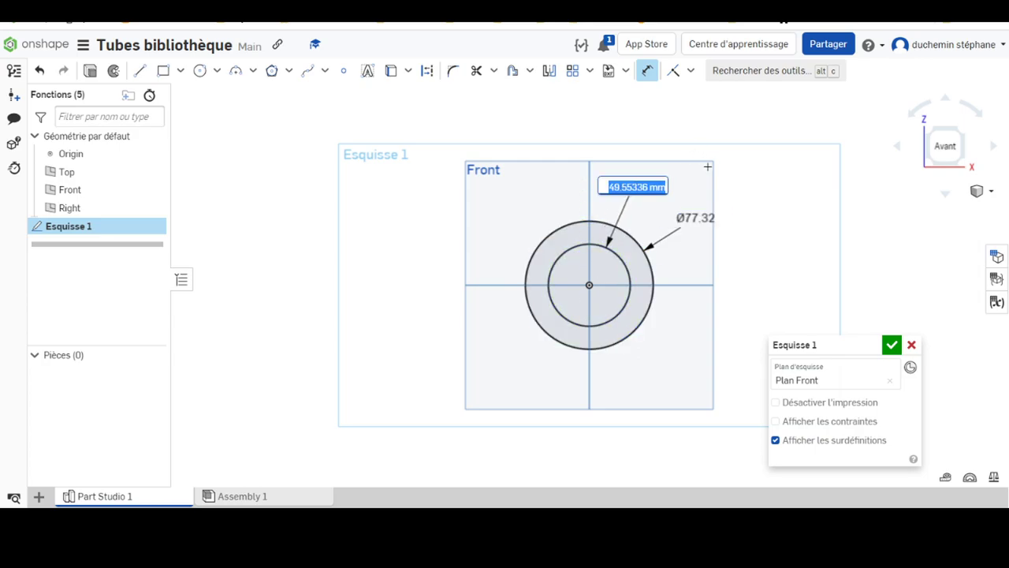
key(Return)
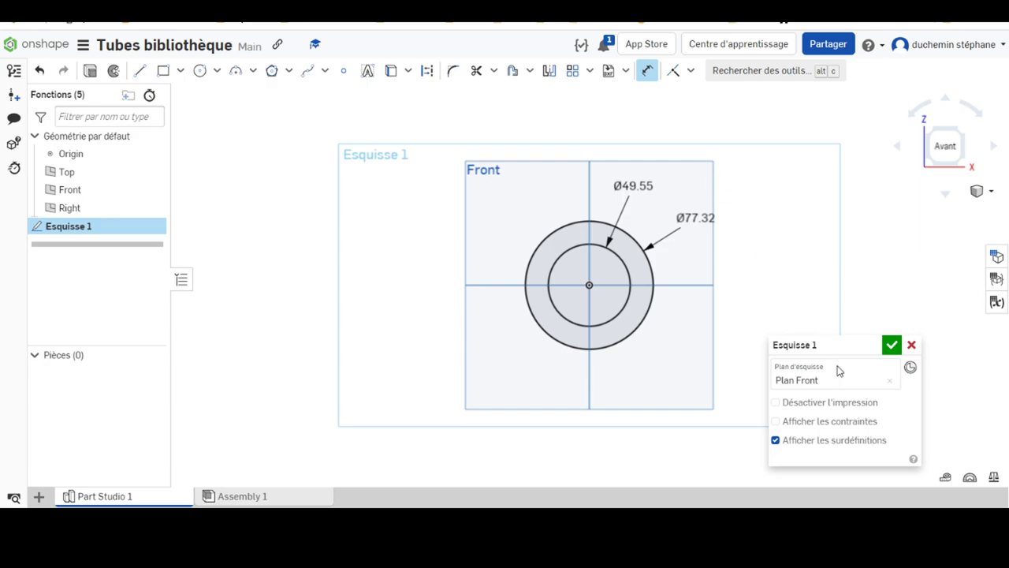
scroll(543, 285, down, 2)
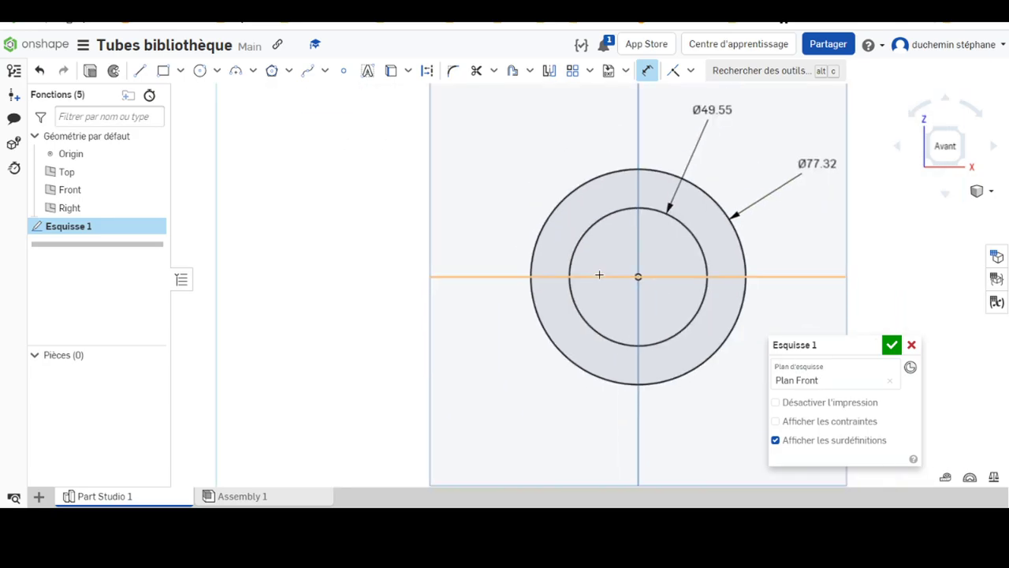
scroll(599, 275, up, 5)
scroll(558, 259, down, 1)
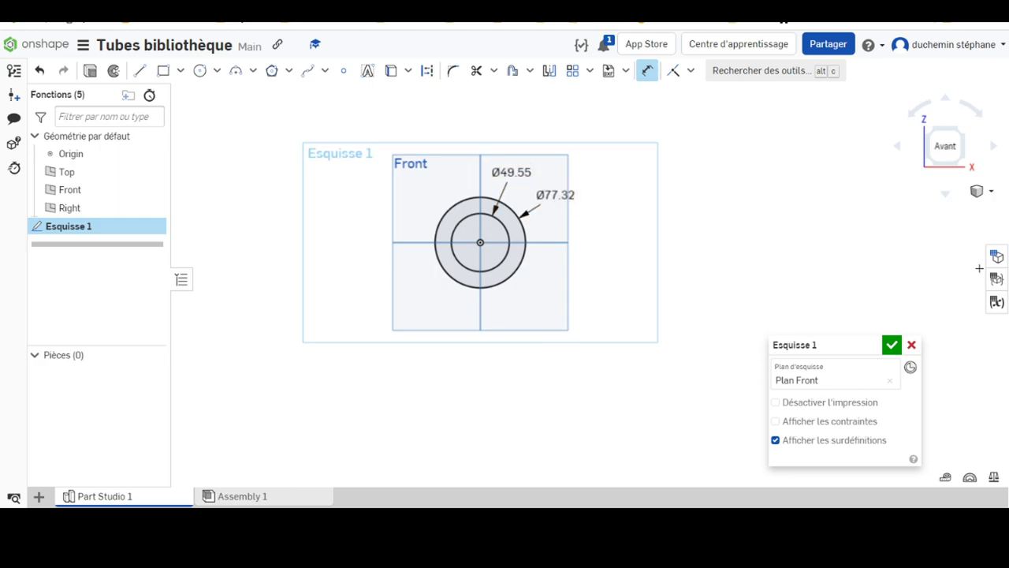
click(892, 345)
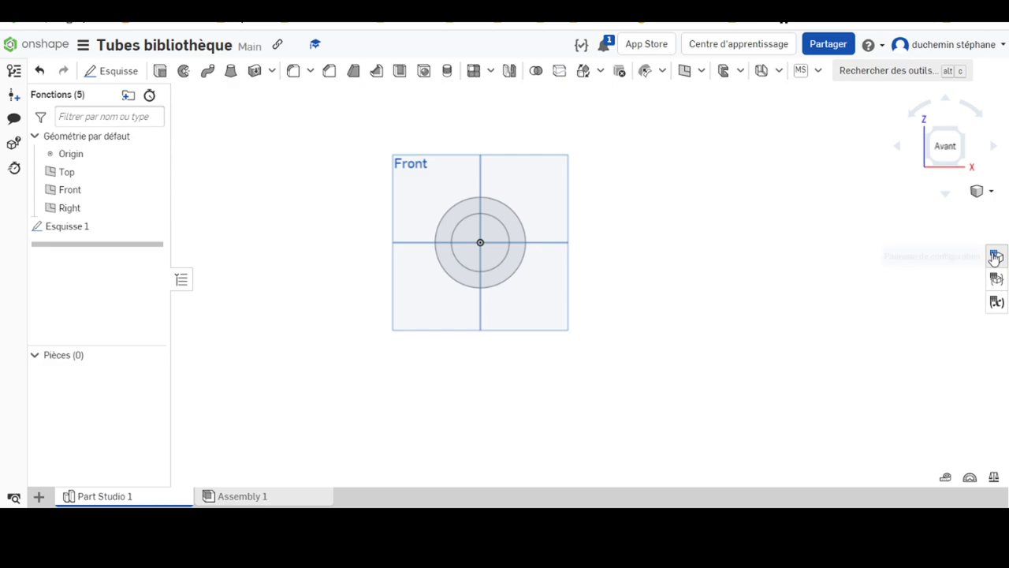
- Create a configuration table for the Part Studio
click(995, 257)
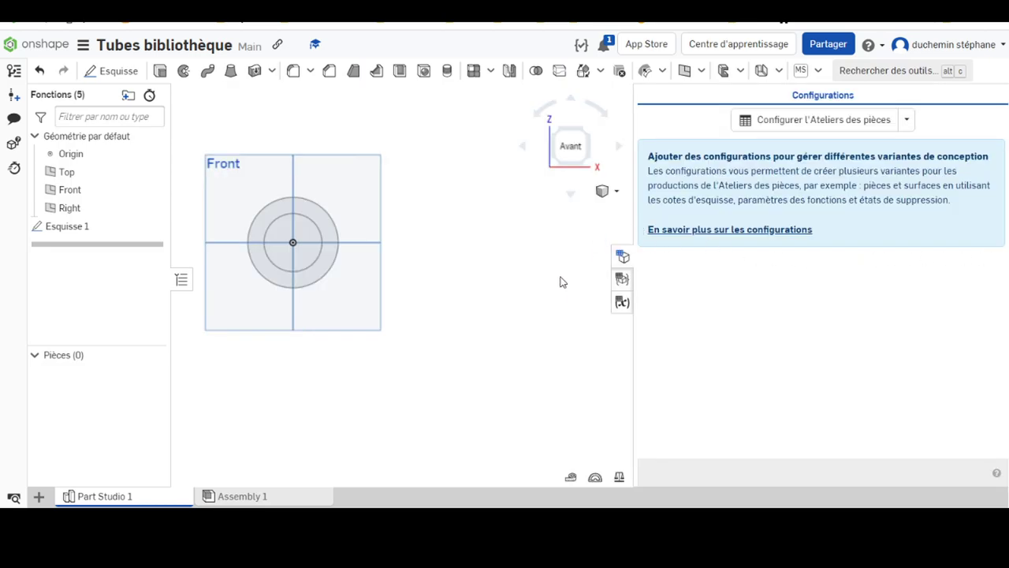
click(795, 122)
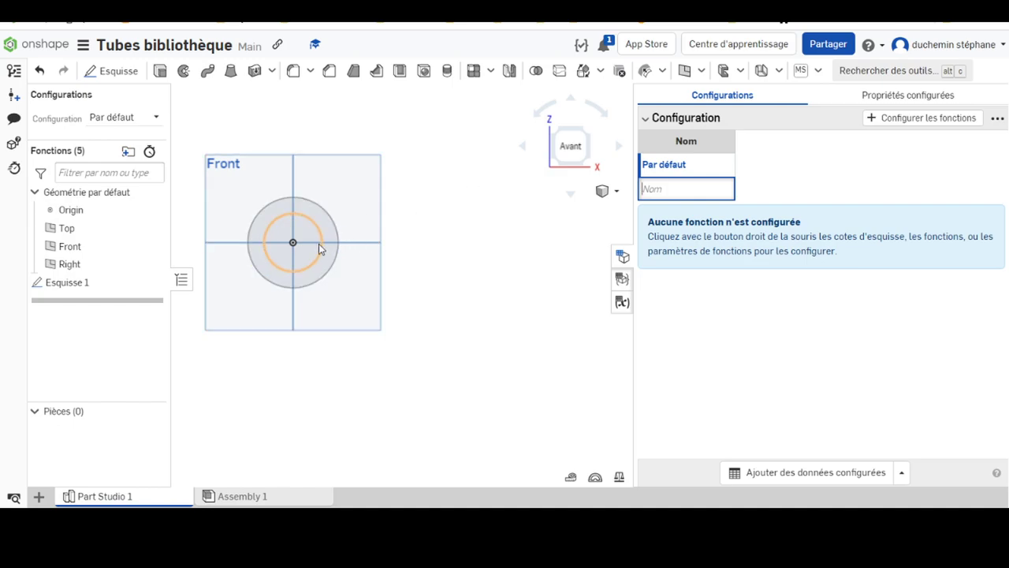
- Add the sketch's outer and inner circle diameters to the configuration table as configured dimensions
click(76, 284)
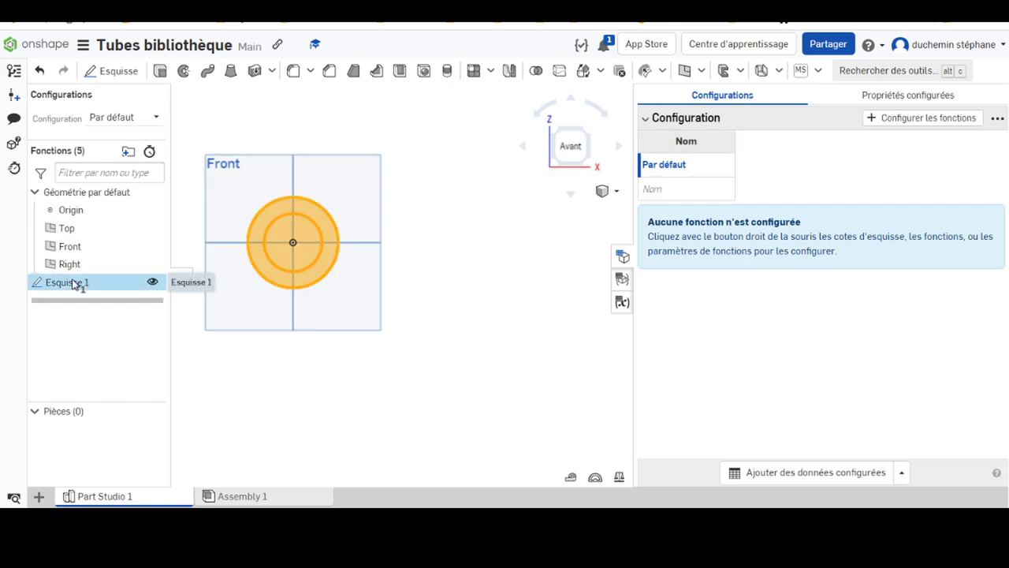
double_click(73, 284)
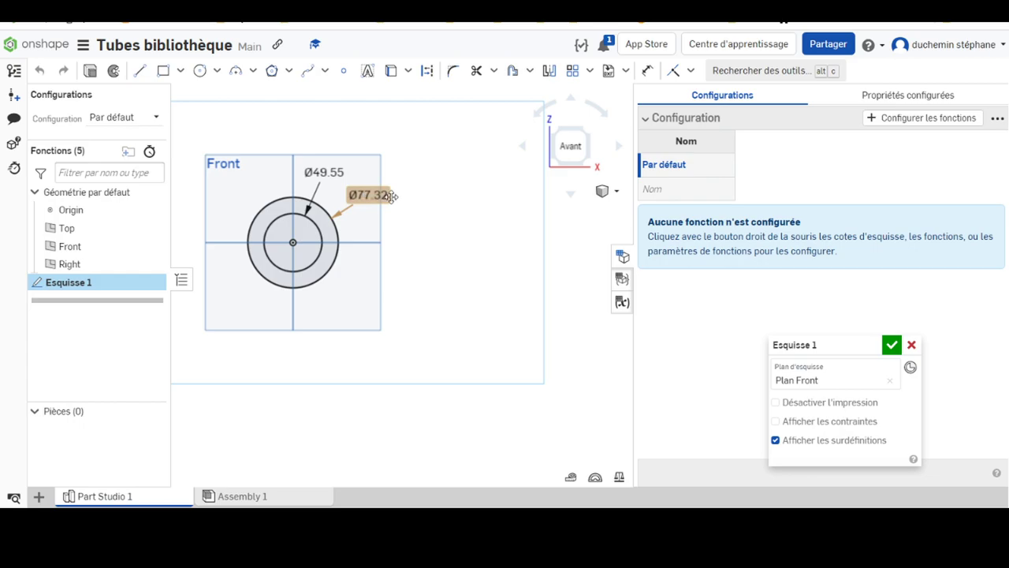
click(905, 120)
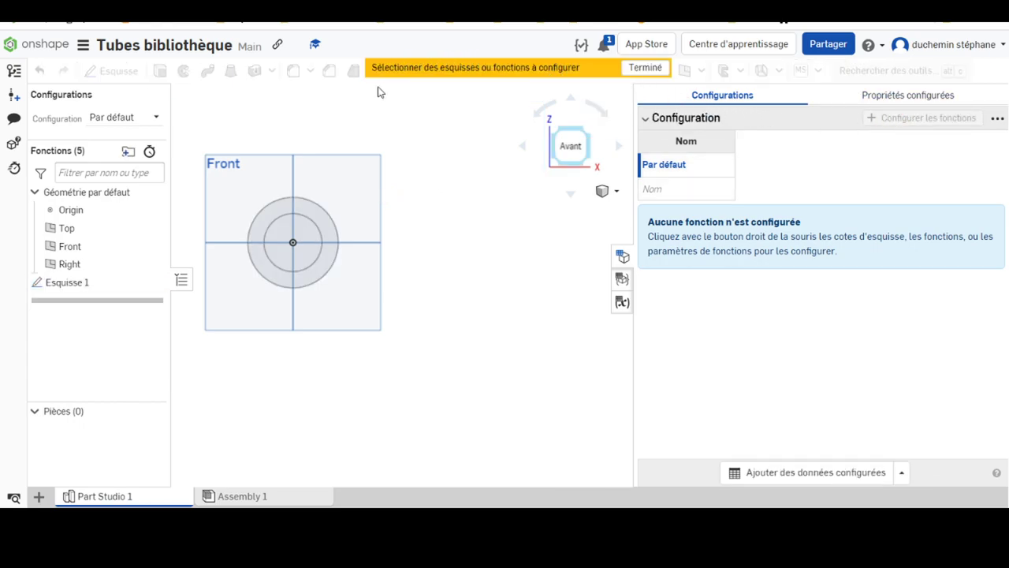
click(79, 282)
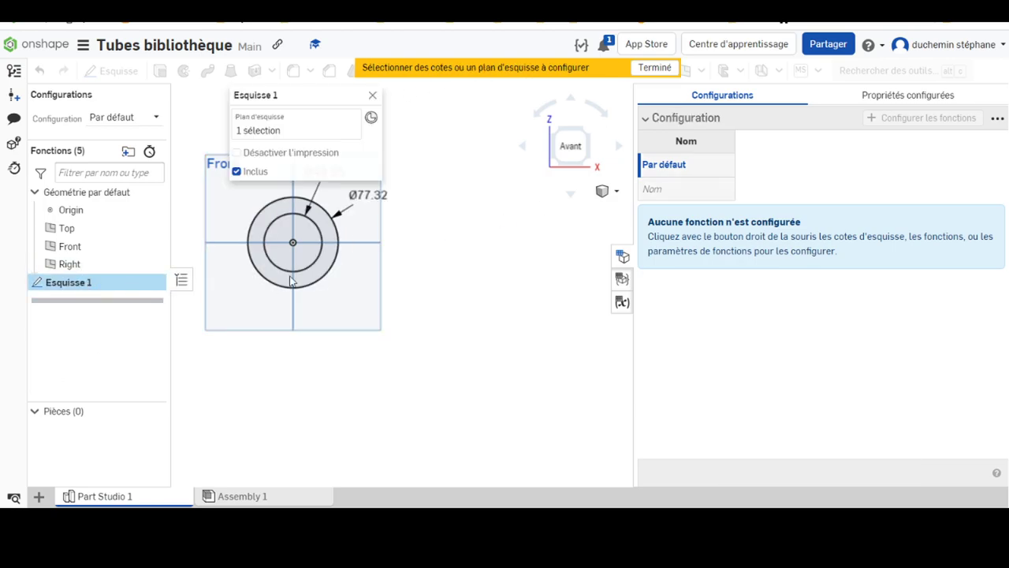
click(365, 196)
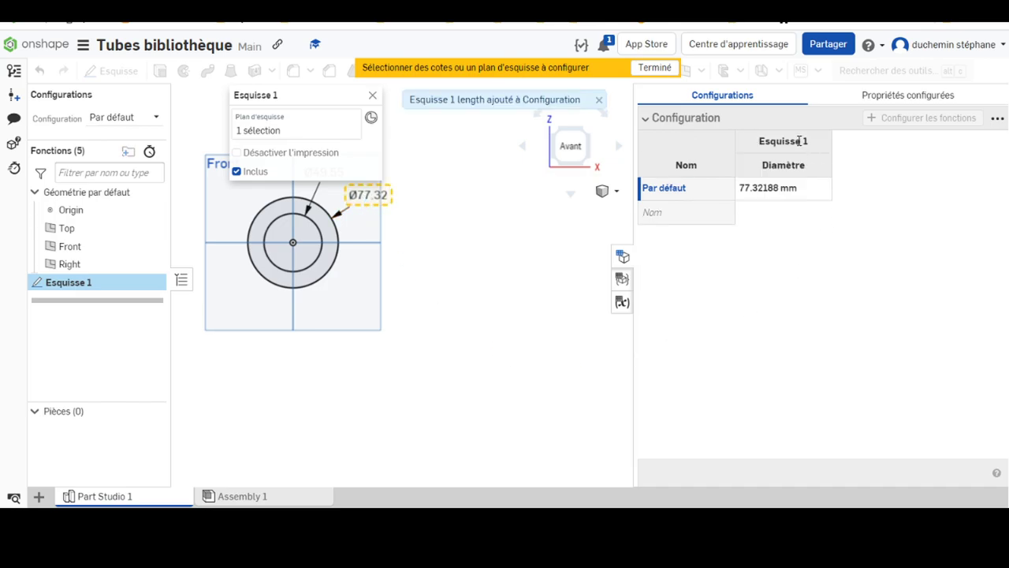
drag(331, 95, 365, 347)
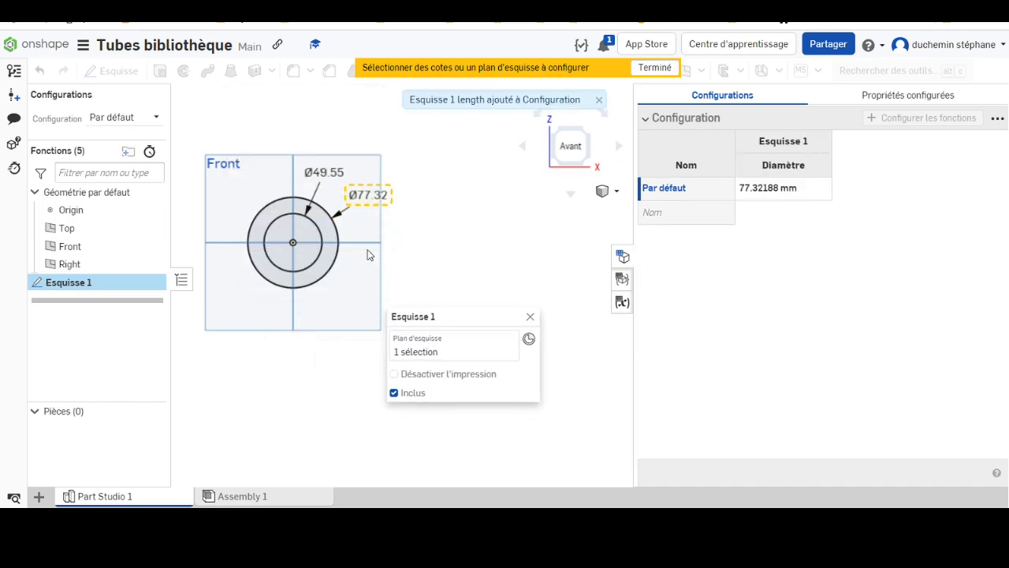
click(322, 171)
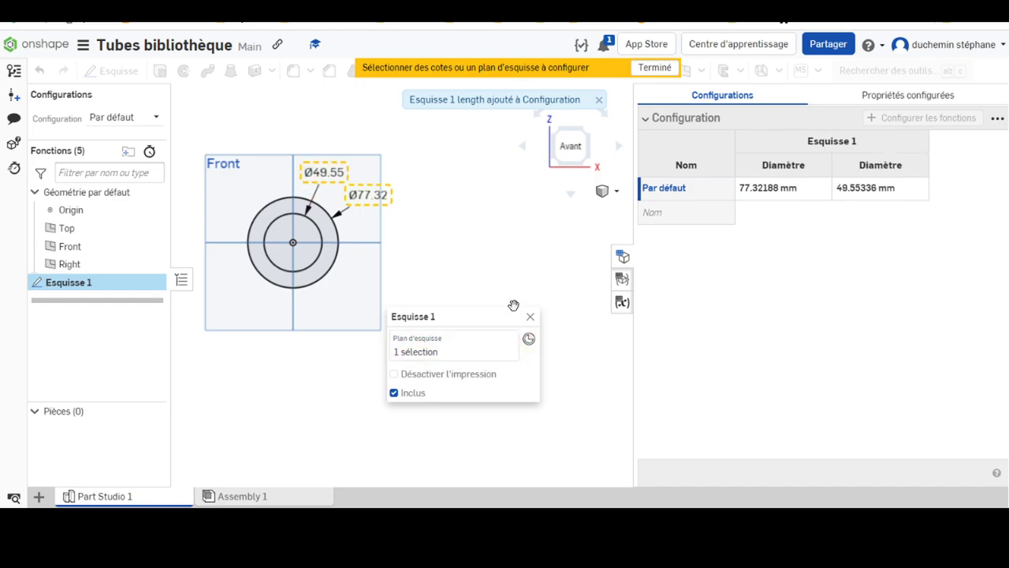
click(530, 316)
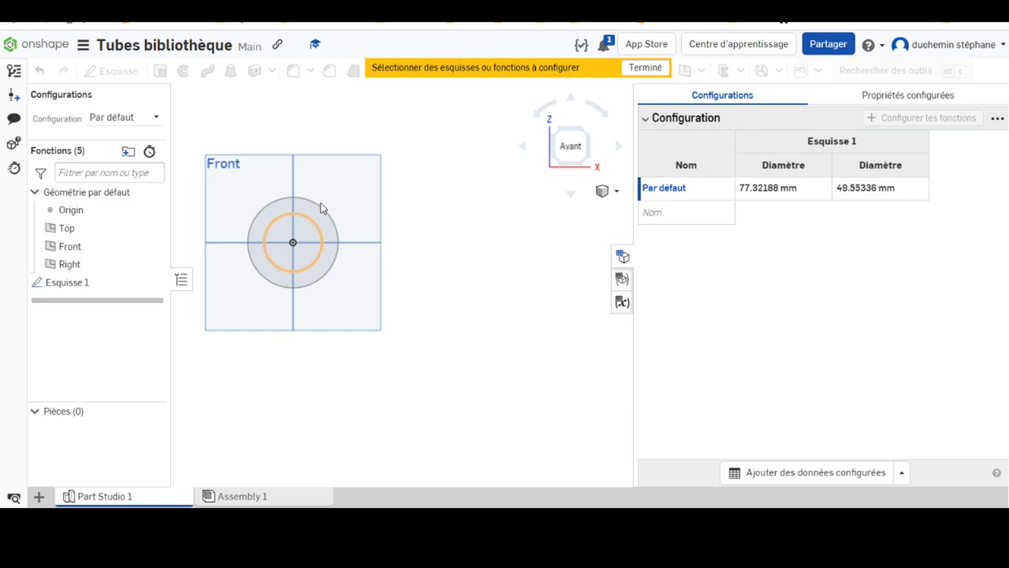
- Remove both circle diameters from the configuration table and close it
right_click(771, 187)
click(806, 220)
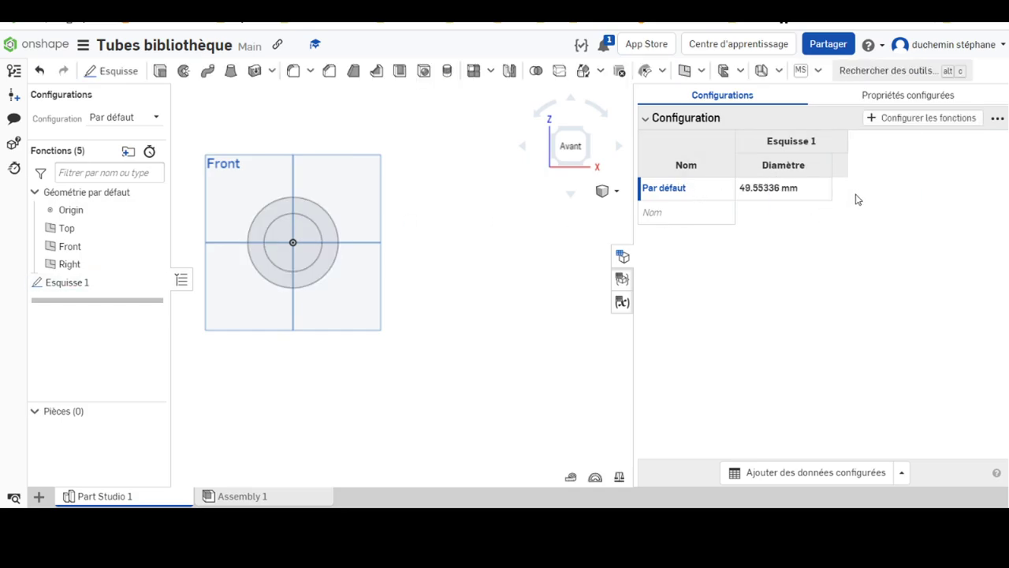
right_click(790, 194)
click(824, 222)
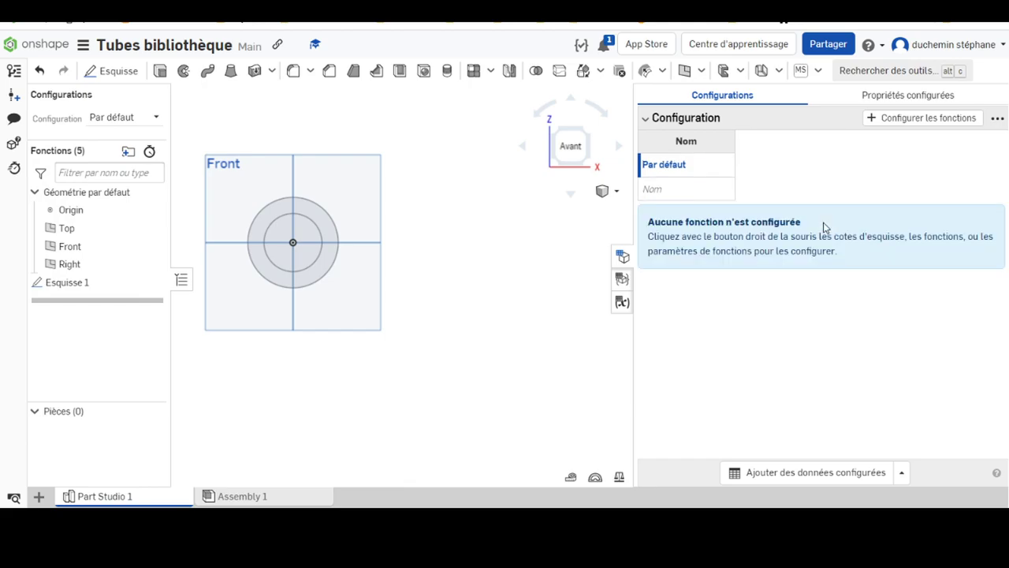
click(623, 257)
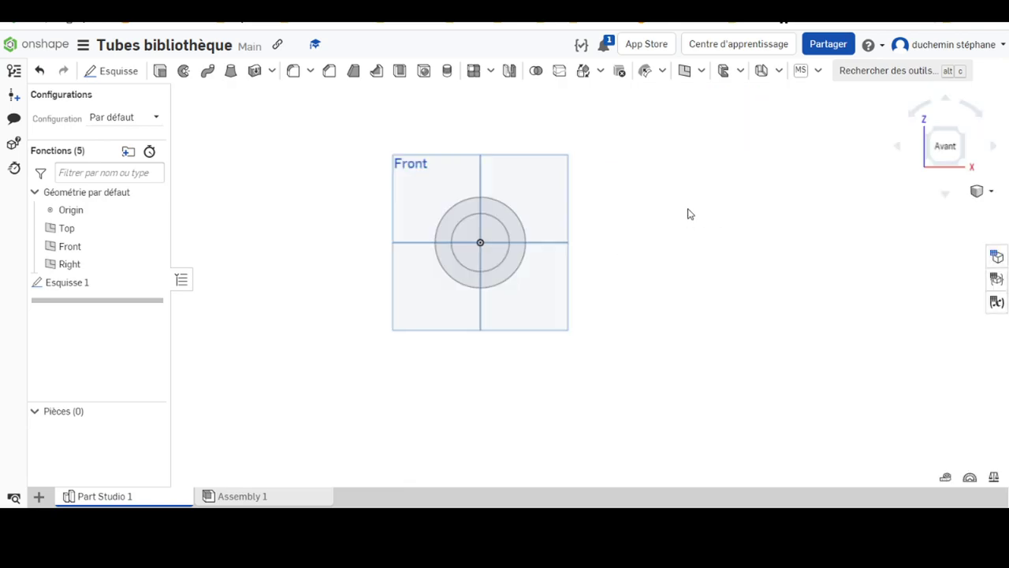
- Create a length variable named DI with a value of 5 mm
right_drag(690, 211, 662, 224)
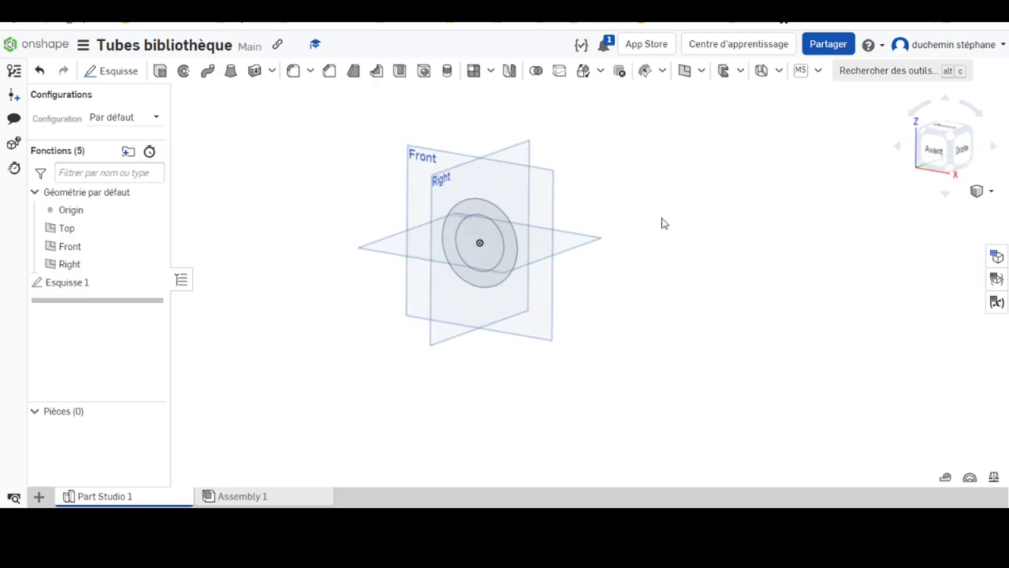
click(699, 71)
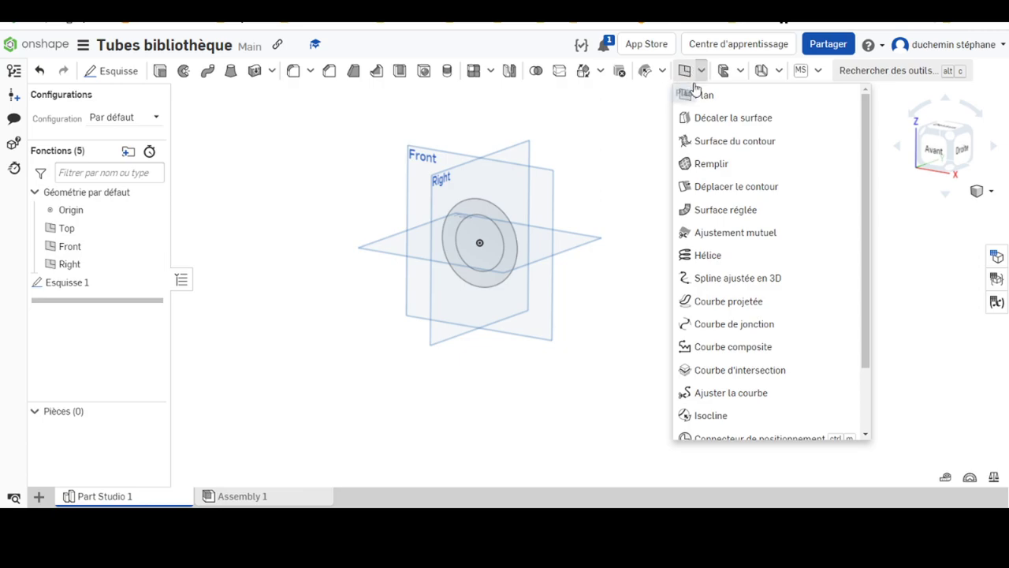
scroll(704, 379, down, 3)
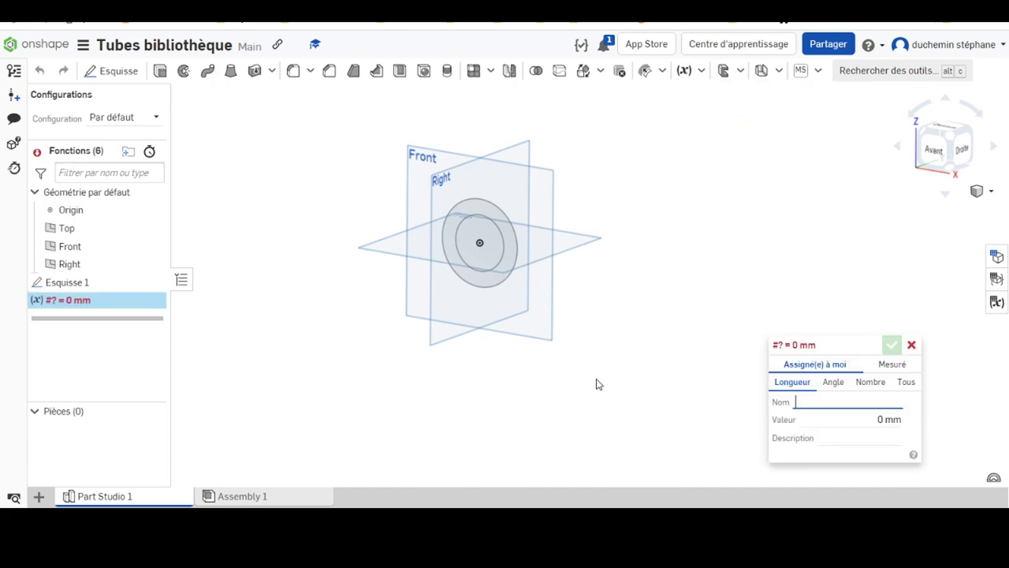
drag(831, 341, 740, 123)
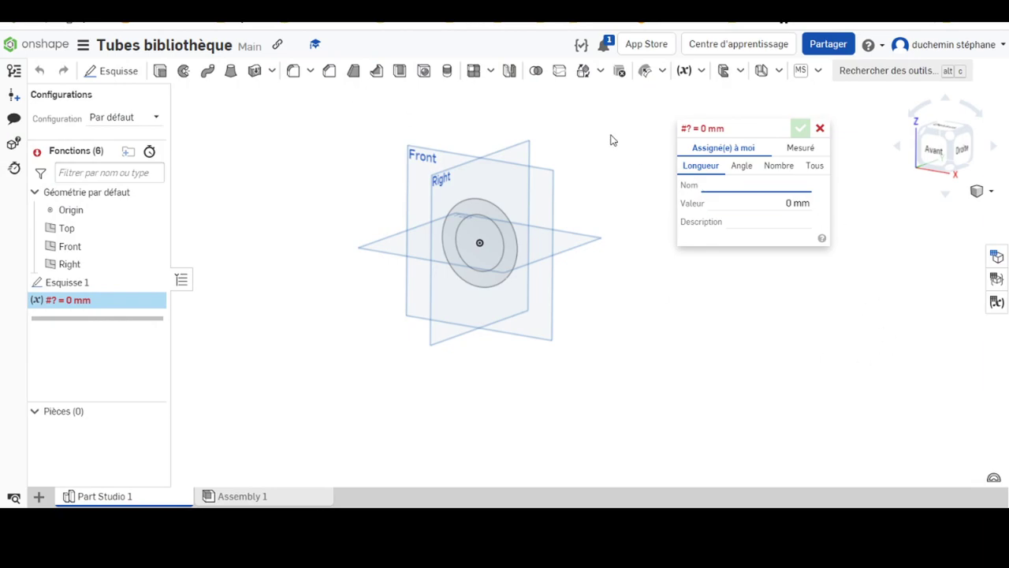
text(DI)
click(783, 202)
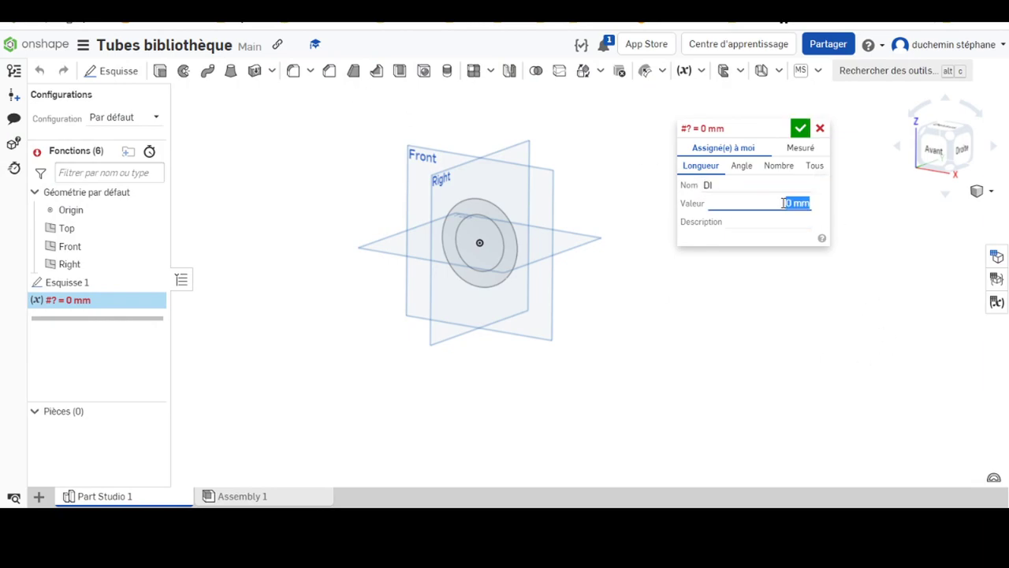
text(5)
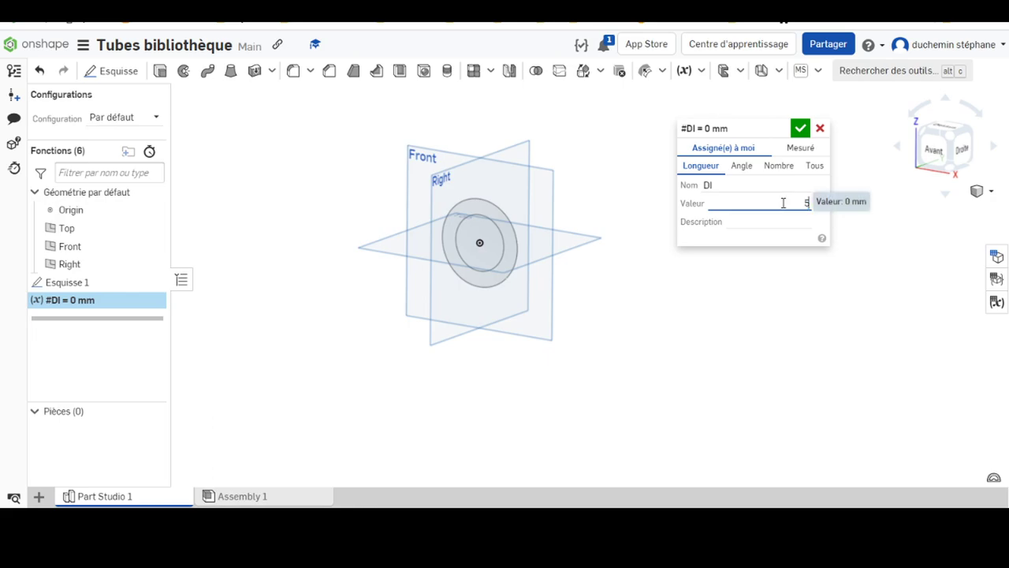
key(Return)
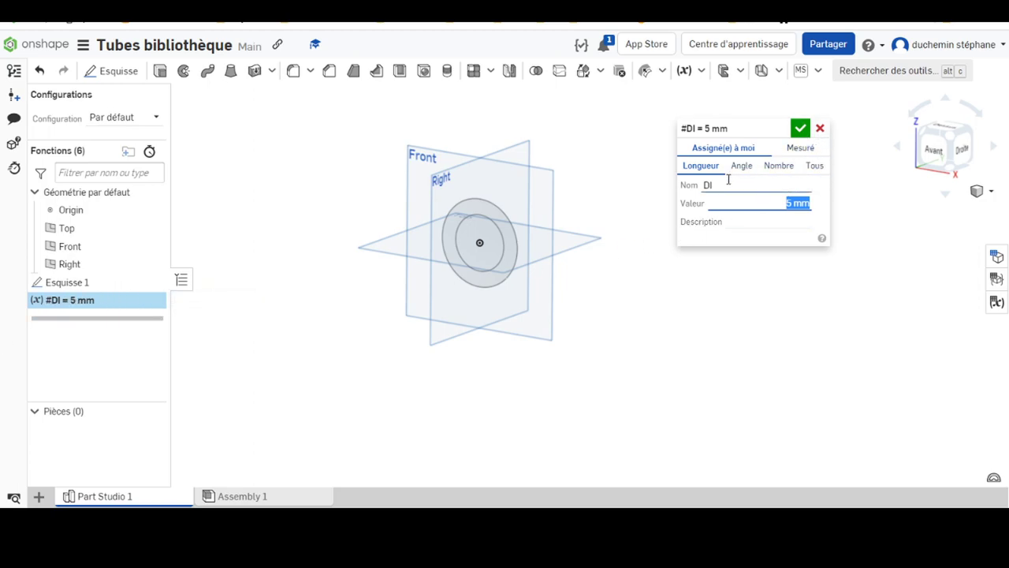
click(800, 129)
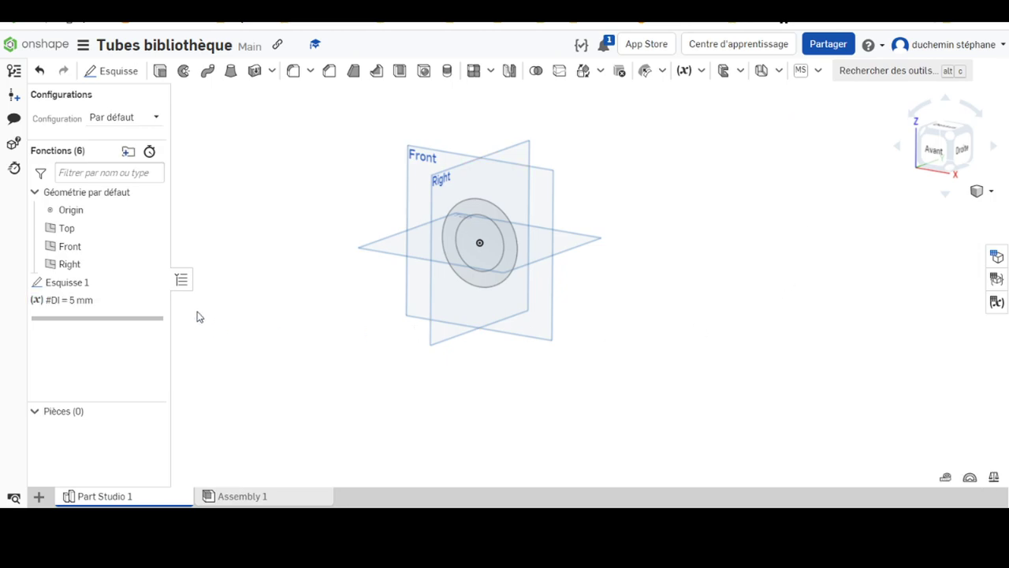
click(686, 70)
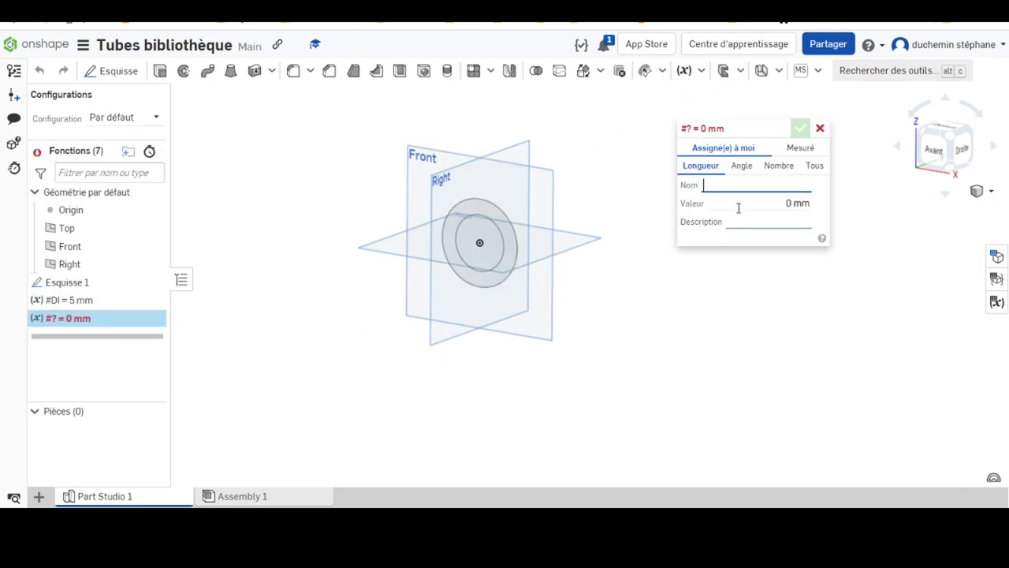
text(DE)
click(788, 203)
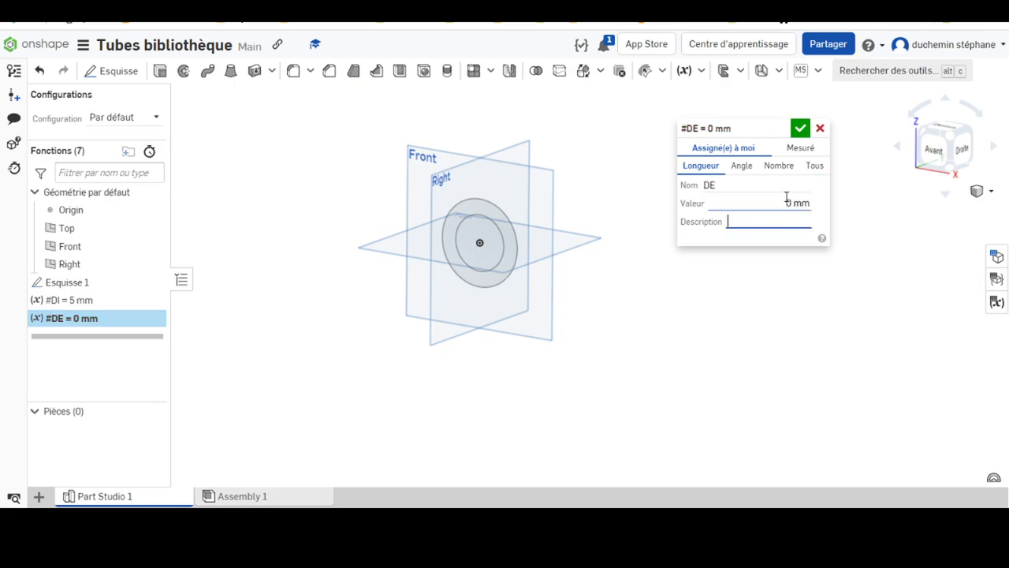
text(10)
key(Return)
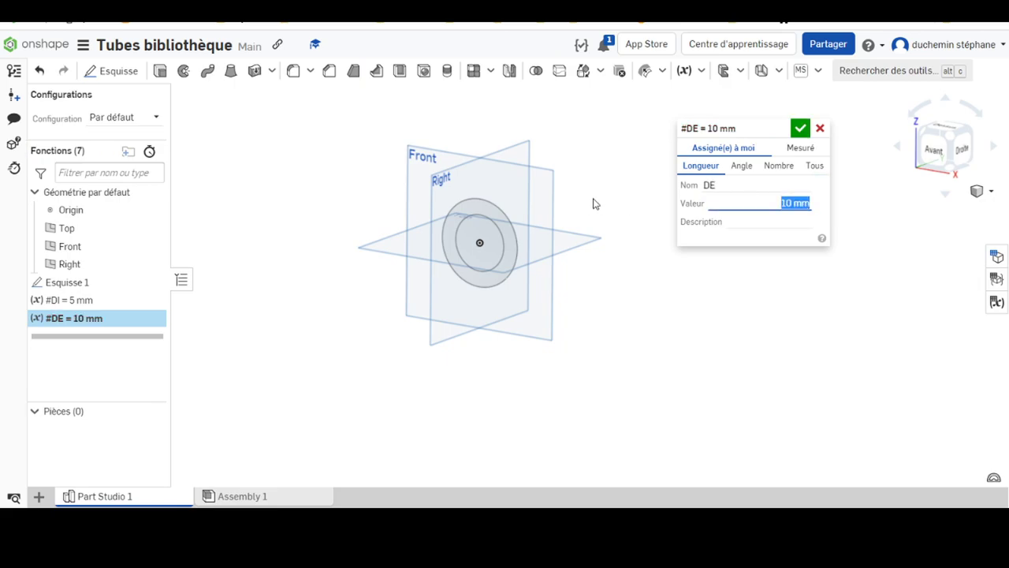
click(800, 148)
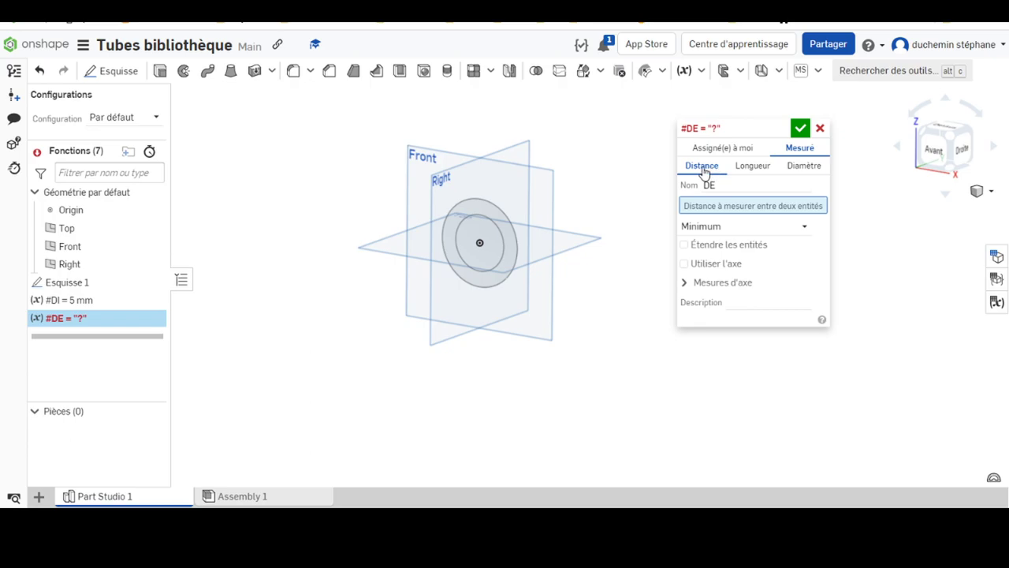
click(804, 167)
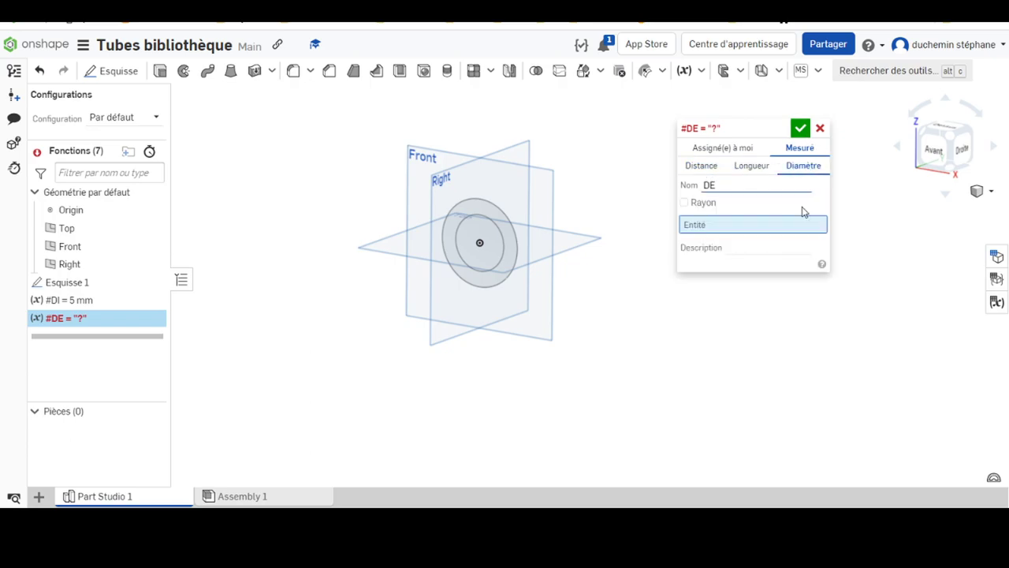
click(821, 128)
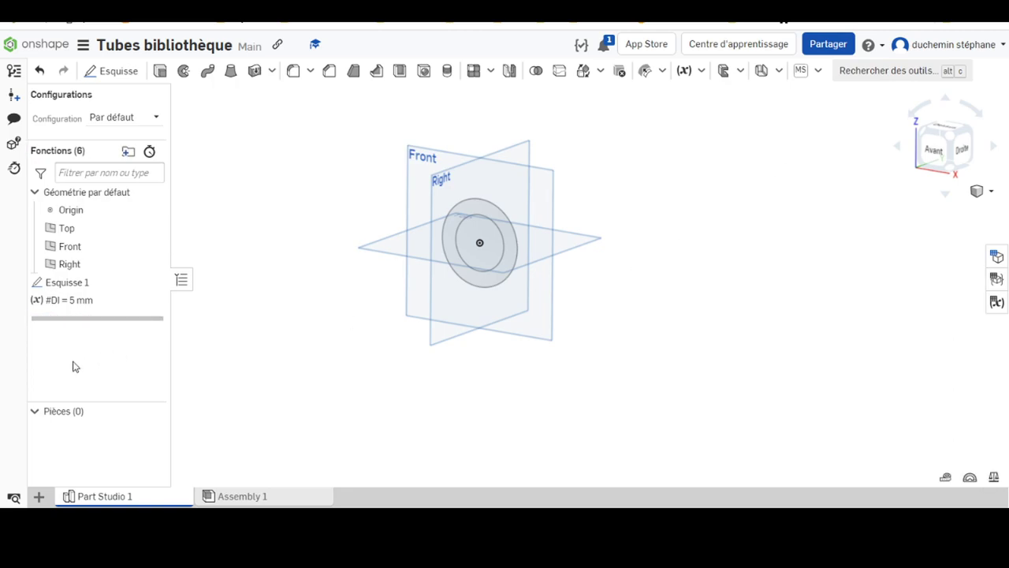
- Create a length variable named DE with a value of 10 mm
click(684, 71)
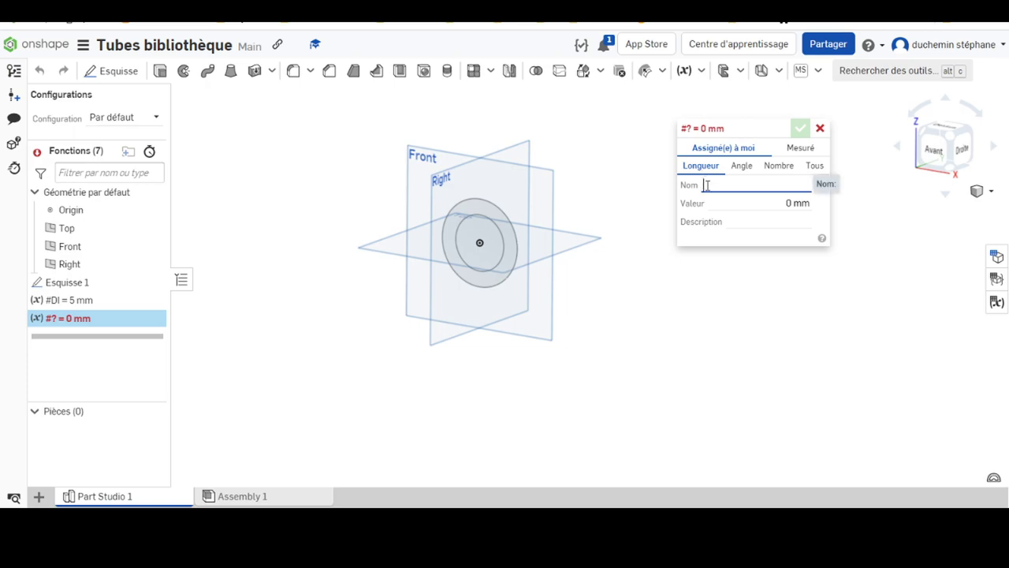
text(DE)
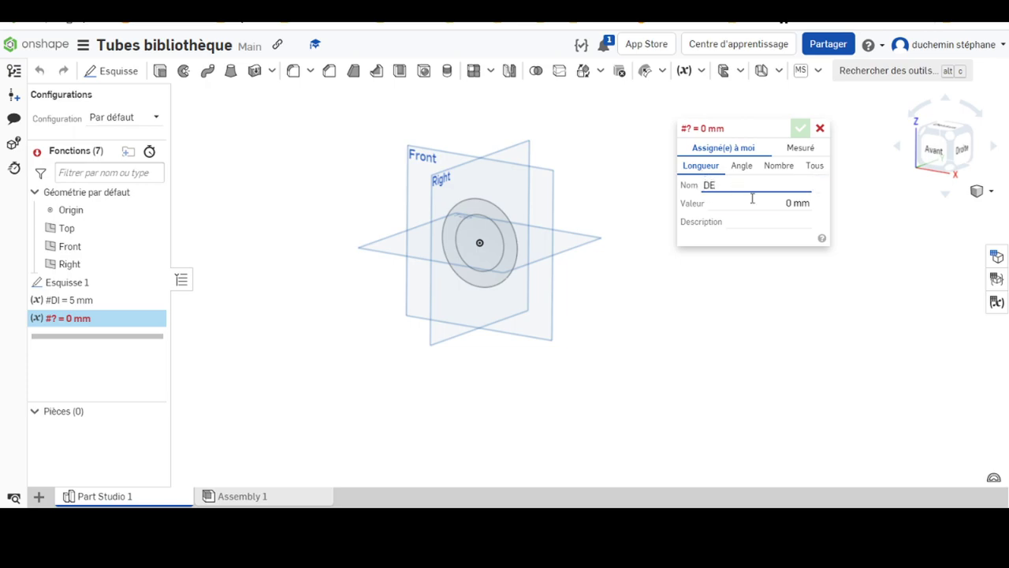
click(767, 202)
text(10)
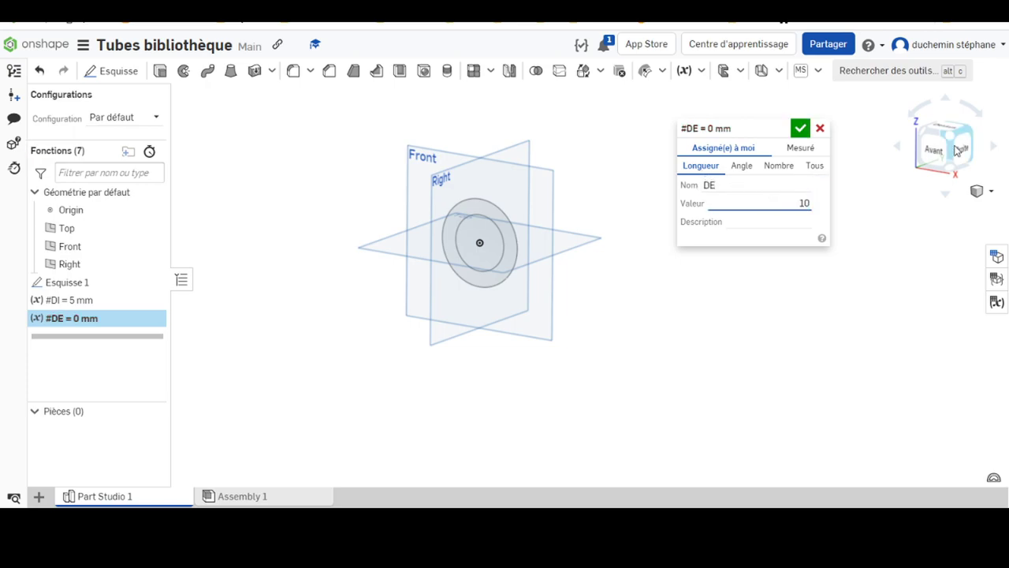
click(800, 129)
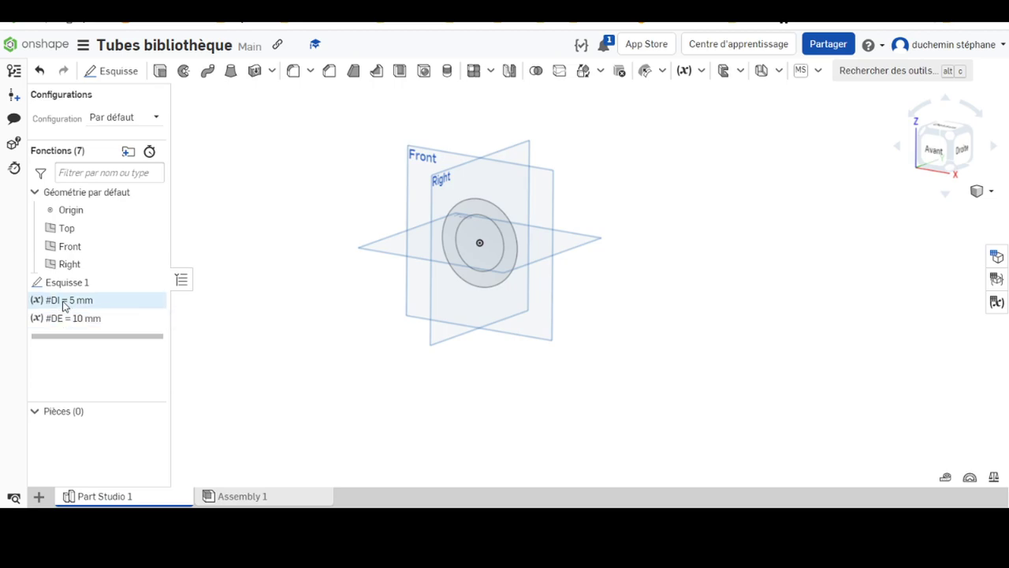
- Move Esquisse 1 below the two variables in the feature order and set its inner circle's diameter to #DI
drag(67, 286, 67, 337)
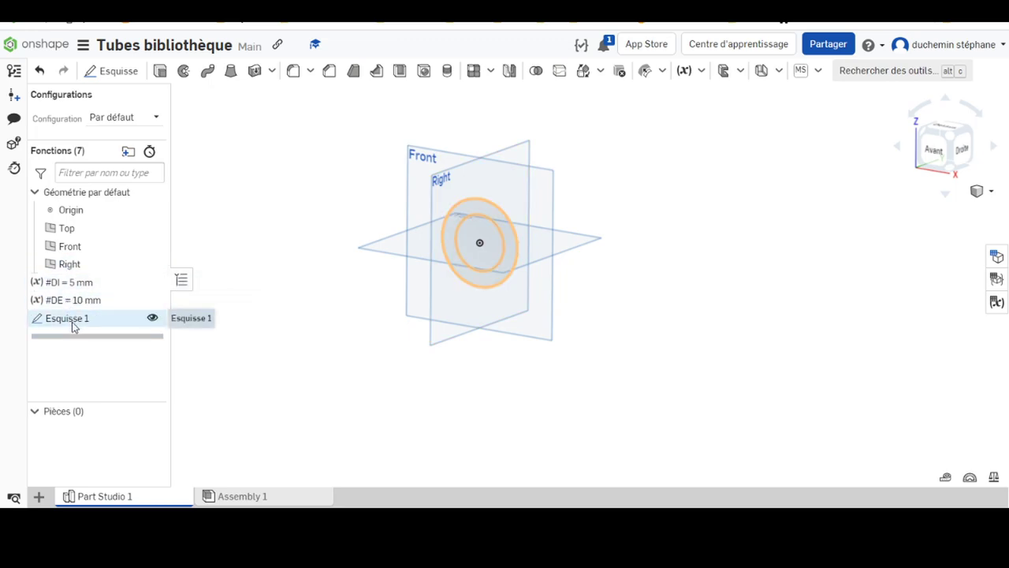
double_click(82, 320)
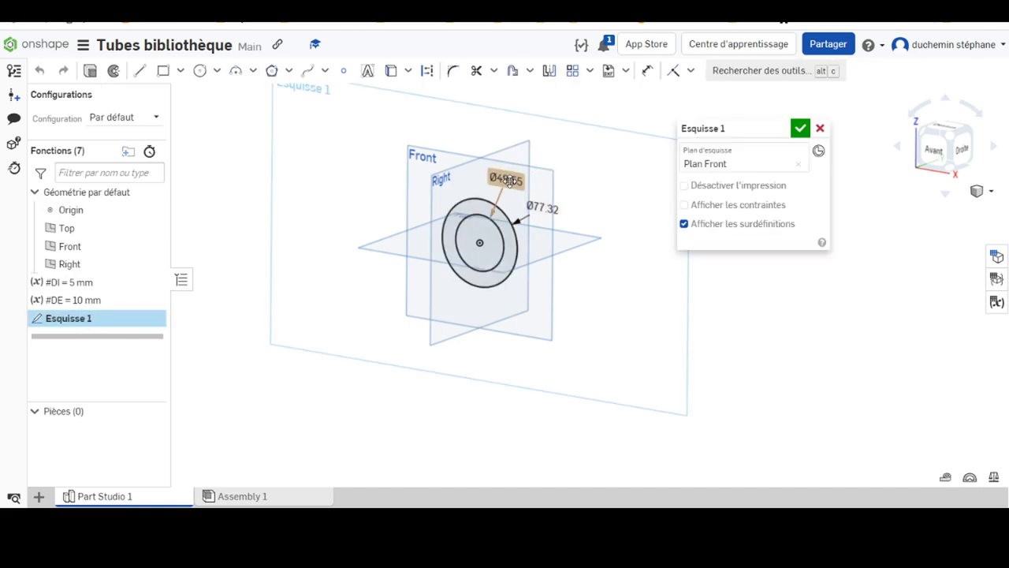
double_click(506, 179)
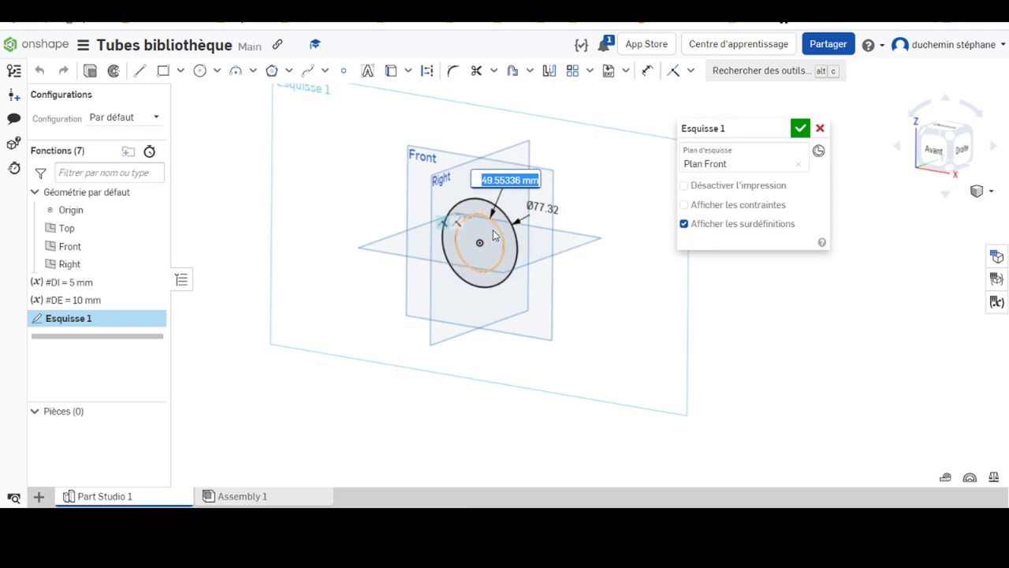
key(BackSpace)
text(#)
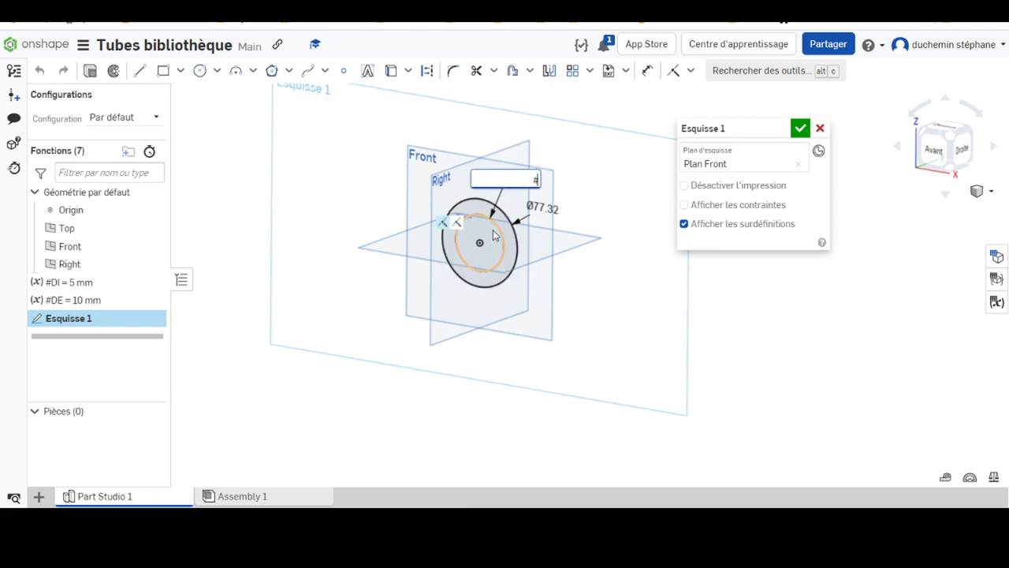
text(D)
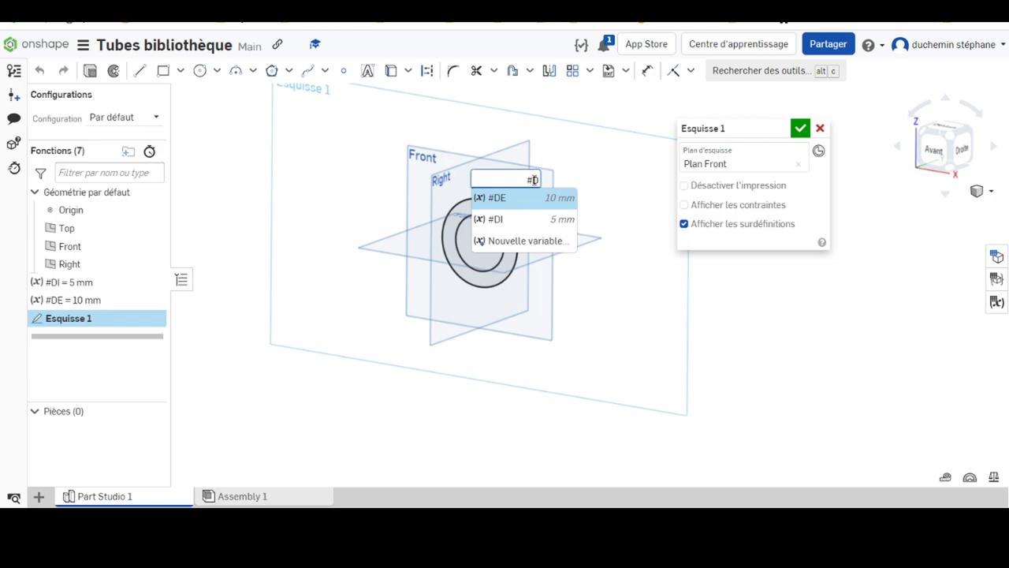
click(499, 219)
key(Return)
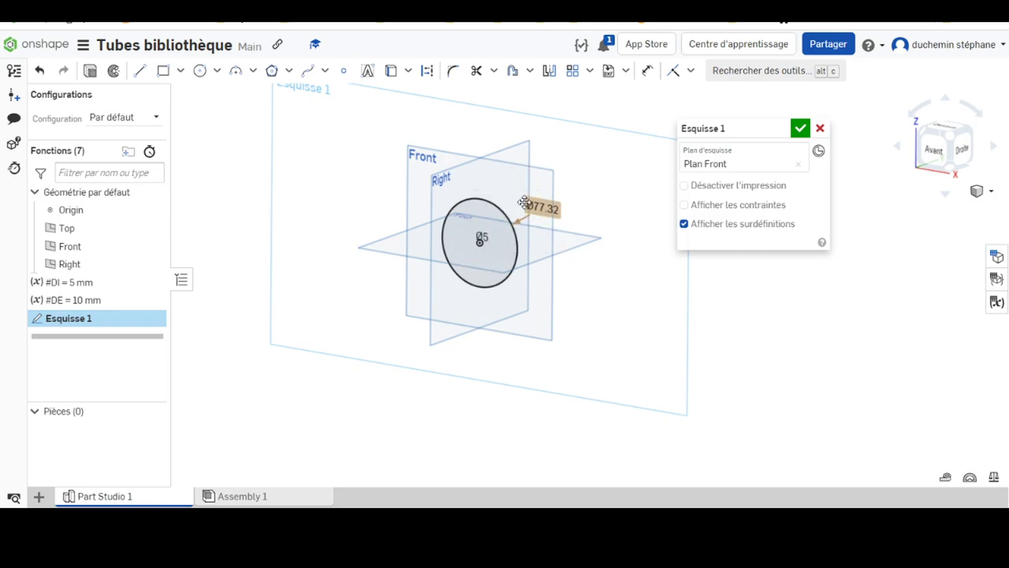
- Set the outer circle's diameter in the sketch to the variable #DE
click(540, 208)
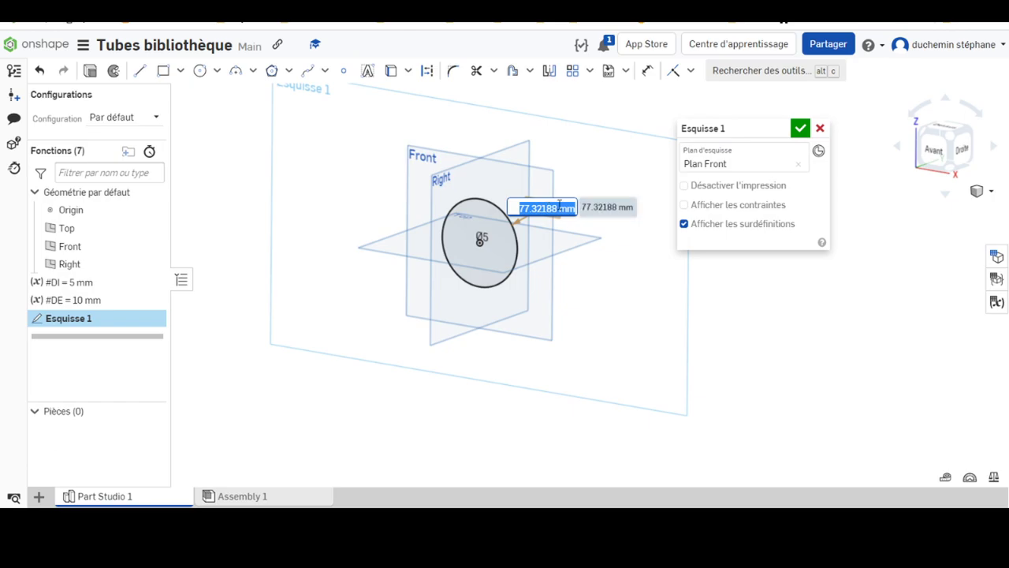
text(#)
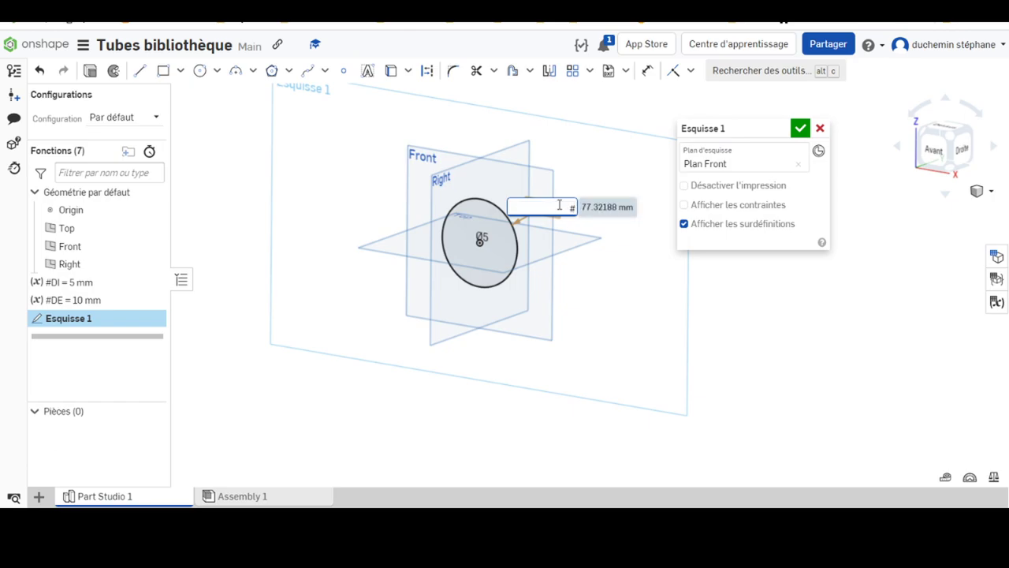
text(D)
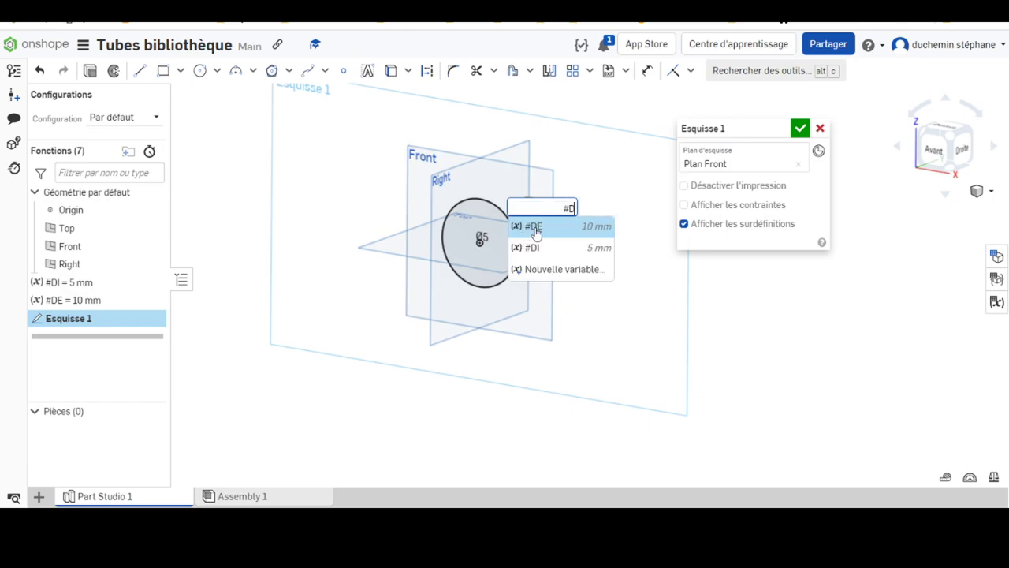
click(533, 226)
key(Return)
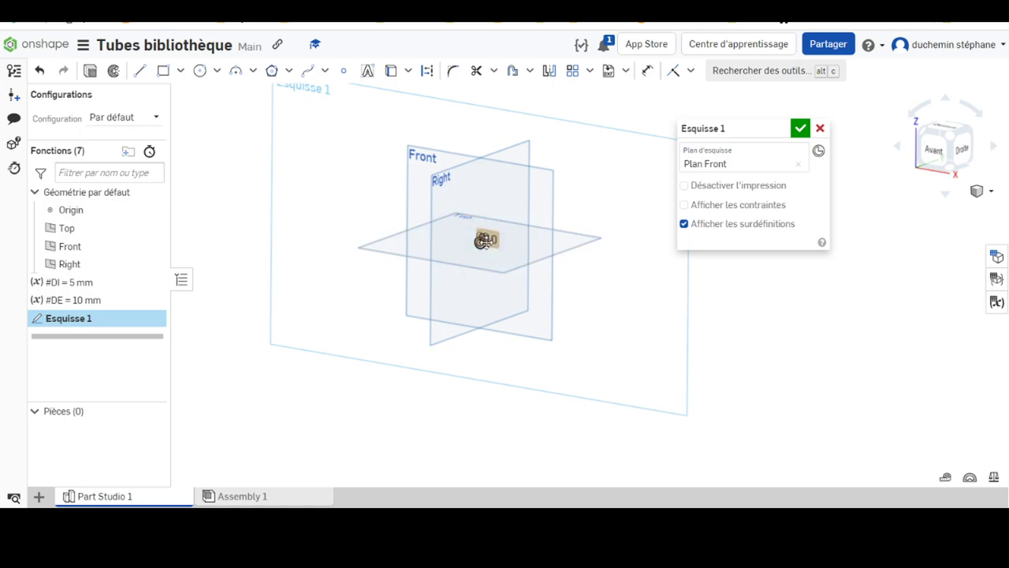
- Move both diameter labels away from the circles so they are readable, and finish the sketch
scroll(515, 284, down, 3)
scroll(514, 273, up, 6)
scroll(326, 187, up, 5)
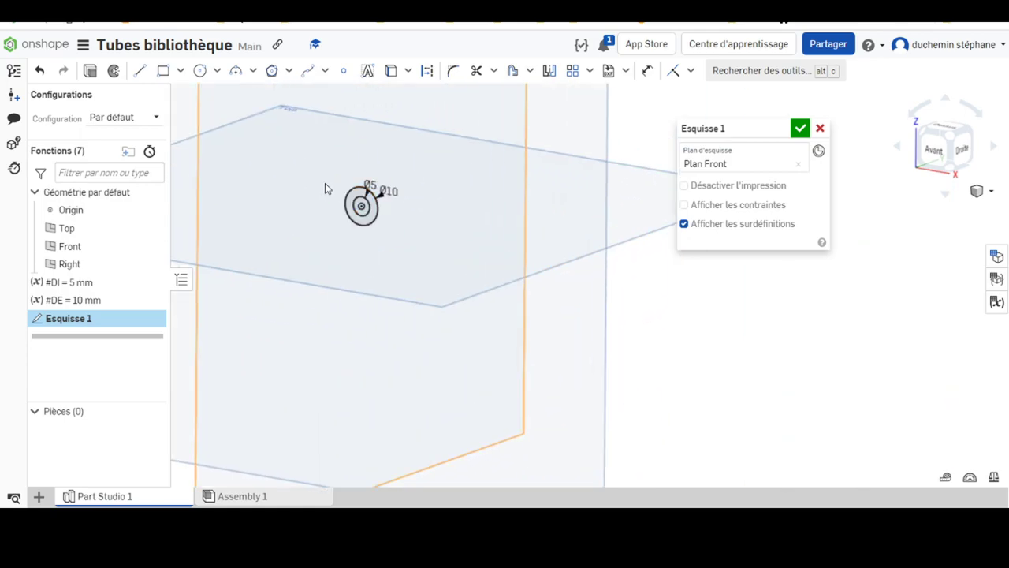
click(397, 189)
click(417, 129)
drag(430, 197, 457, 170)
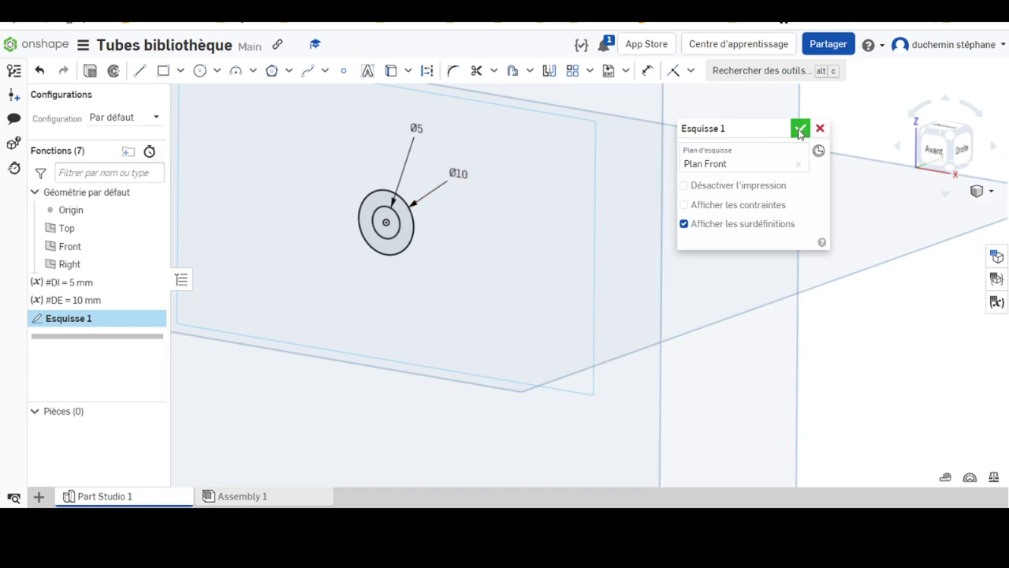
click(800, 128)
- Start configuring features and add the value of variable DI to the configuration table
scroll(540, 231, down, 6)
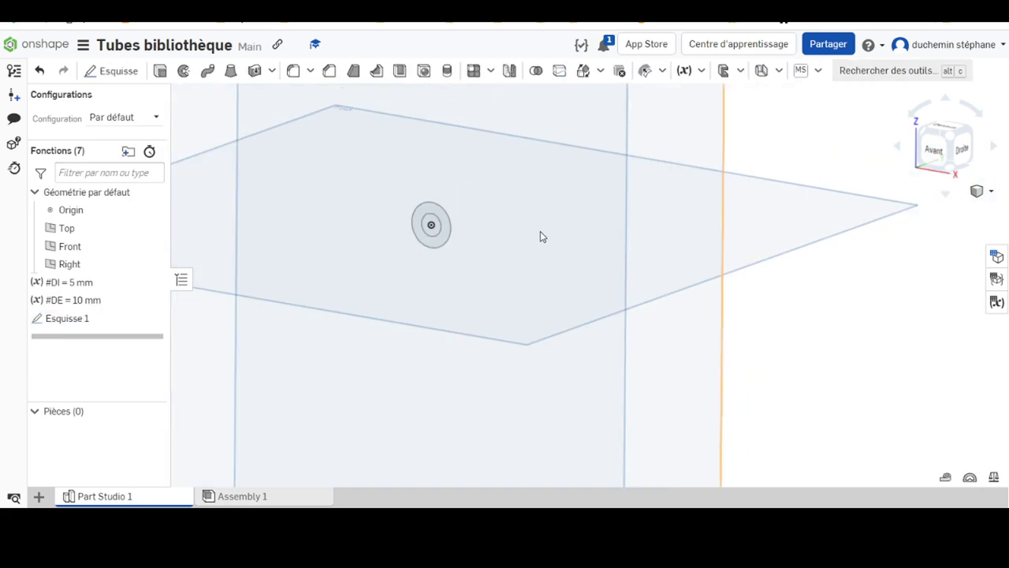
click(997, 257)
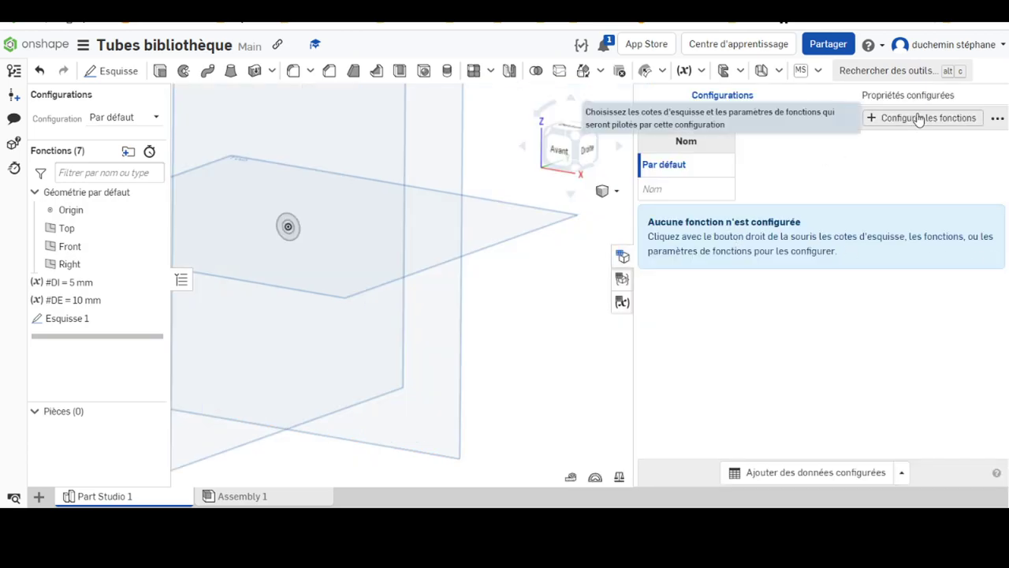
scroll(244, 223, up, 3)
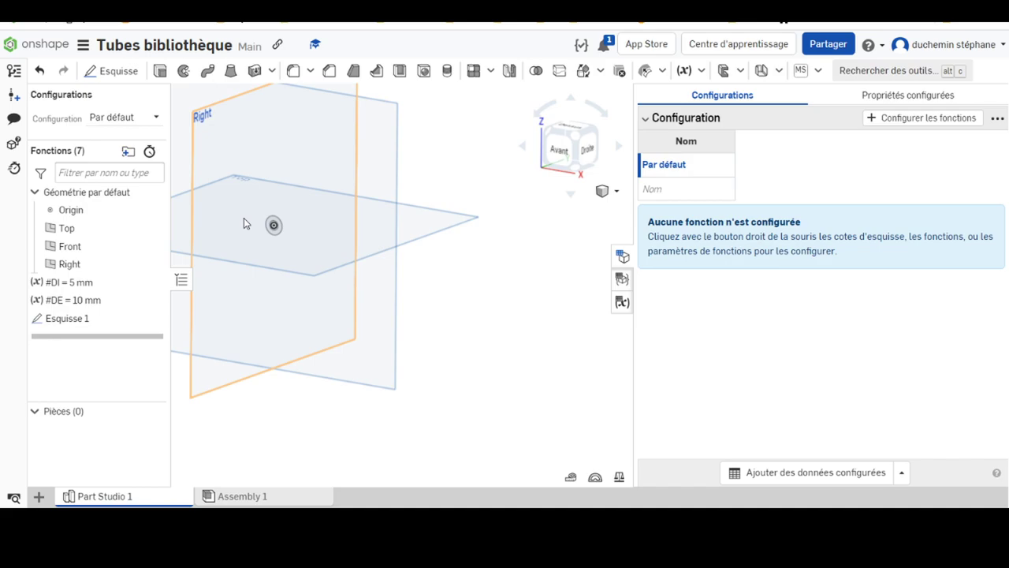
scroll(243, 223, up, 2)
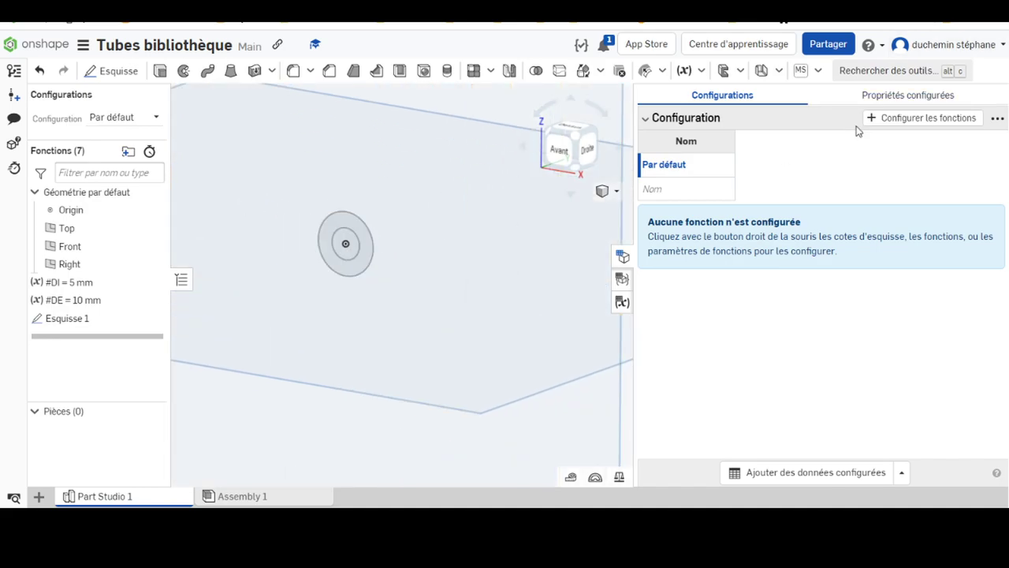
click(902, 118)
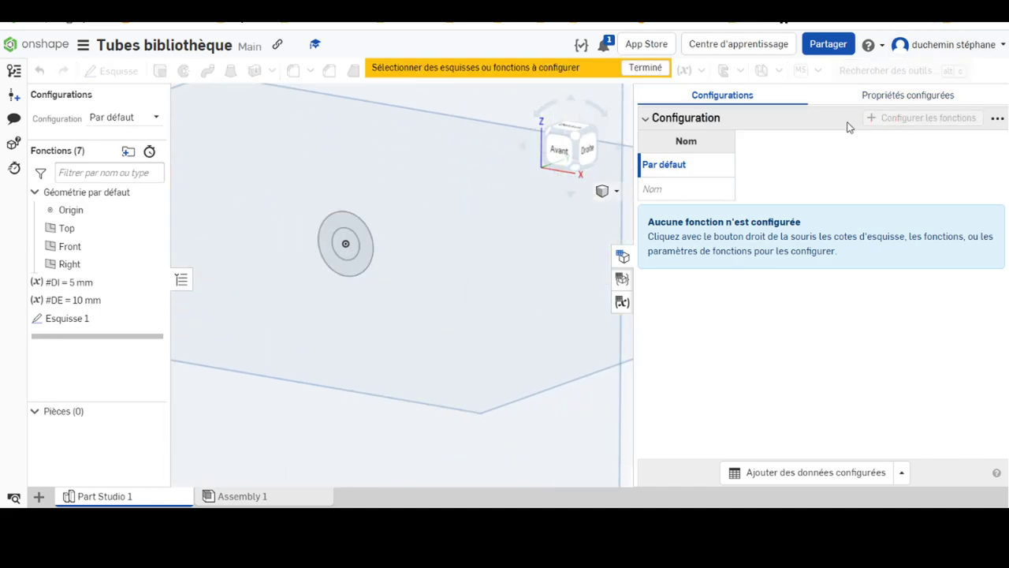
click(68, 282)
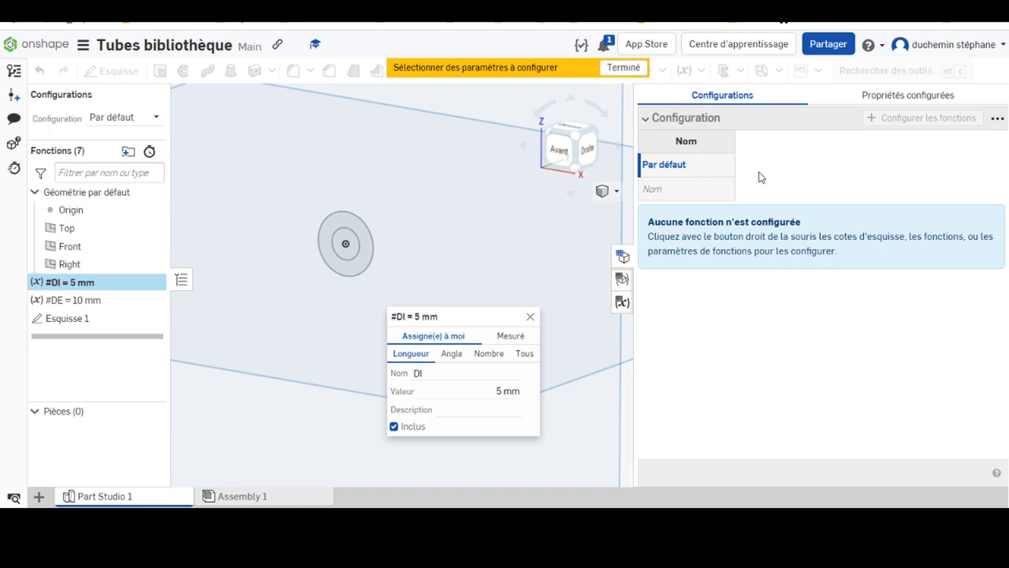
click(426, 394)
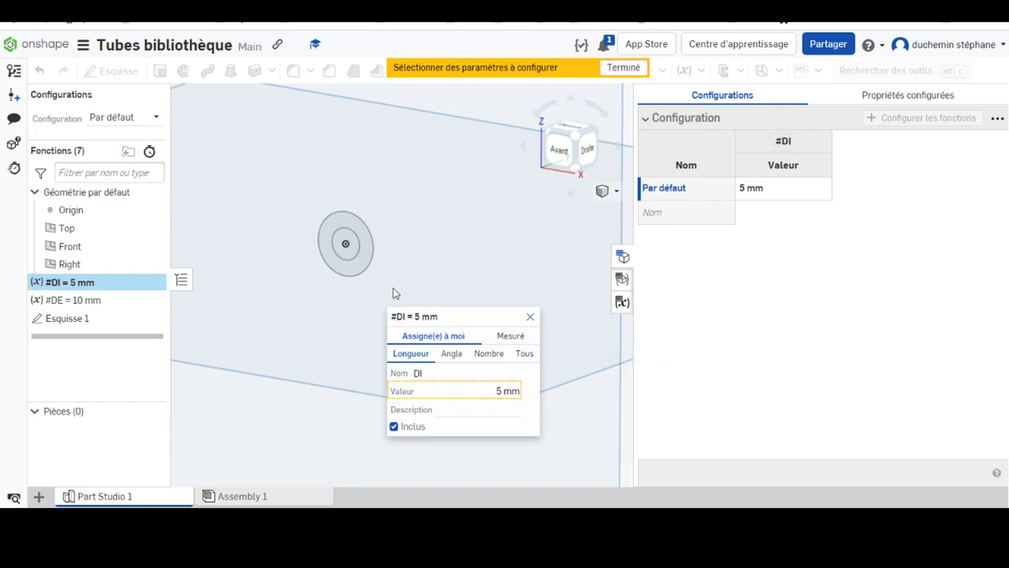
- Add the value of variable DE to the configuration table and finish selecting parameters
click(52, 301)
click(426, 391)
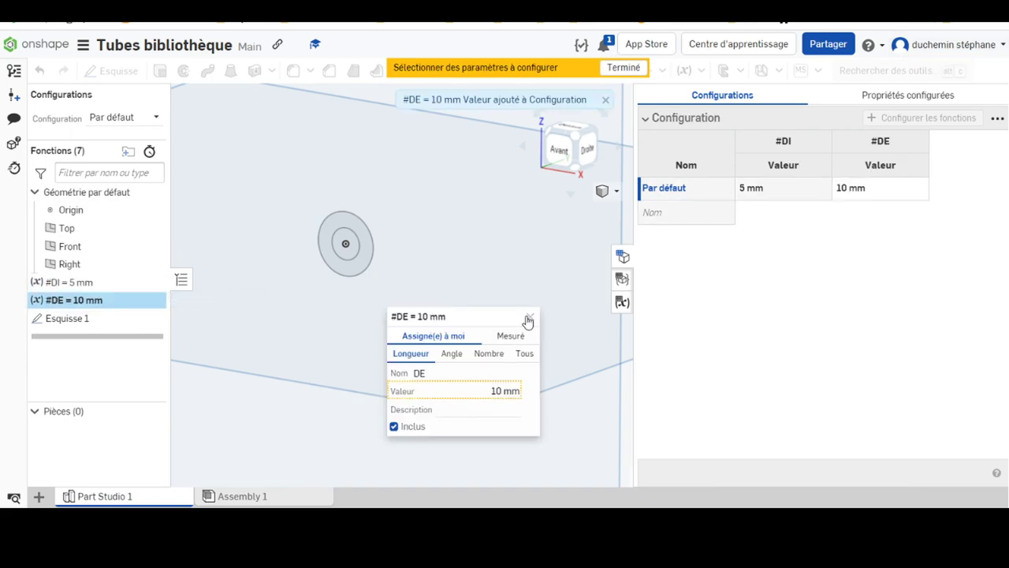
click(618, 68)
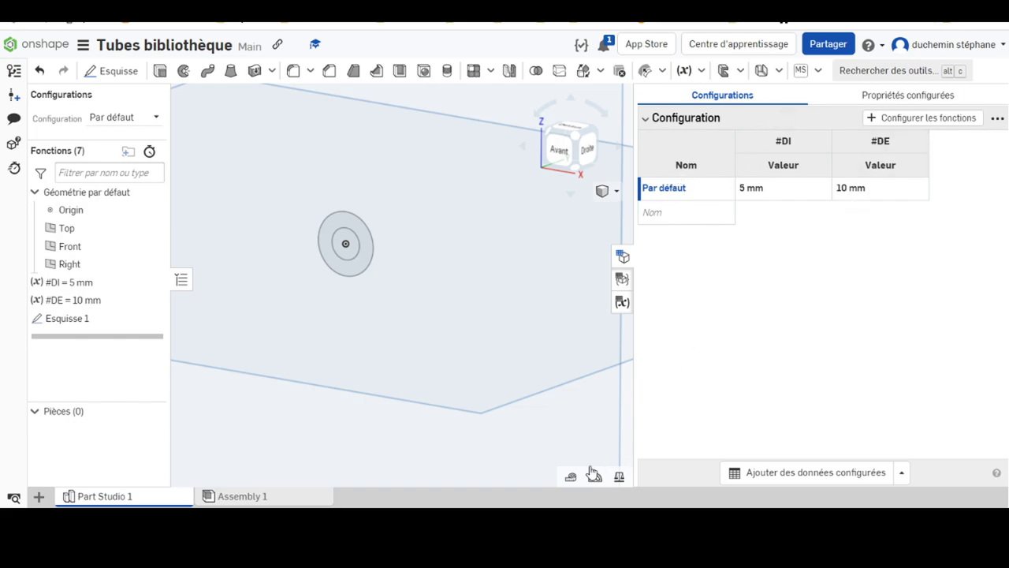
- Switch to the Excel spreadsheet and copy the tube names with their inner and outer diameters from C3:E15
mouse_move(569, 494)
click(602, 459)
click(55, 489)
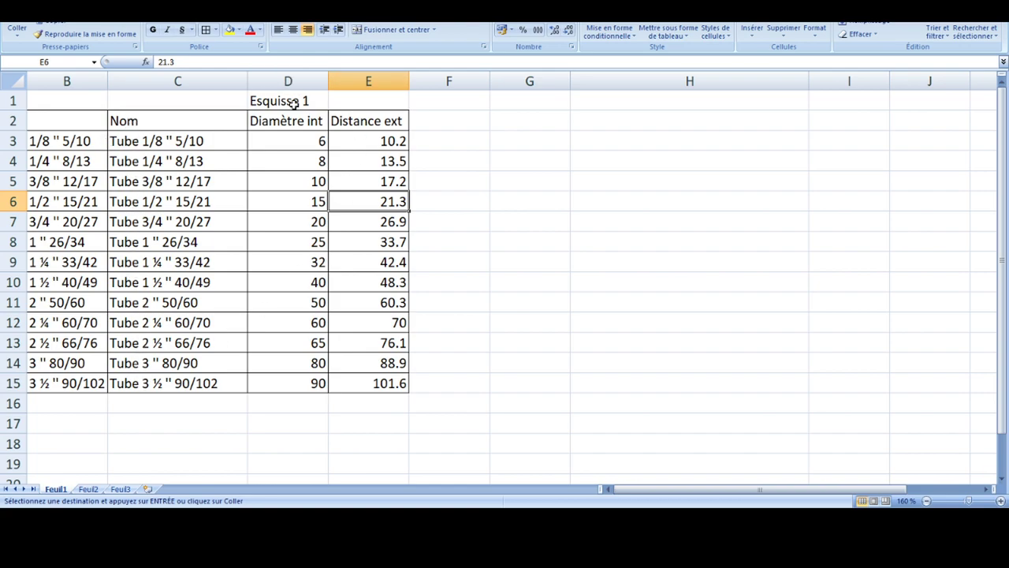
drag(504, 152, 509, 143)
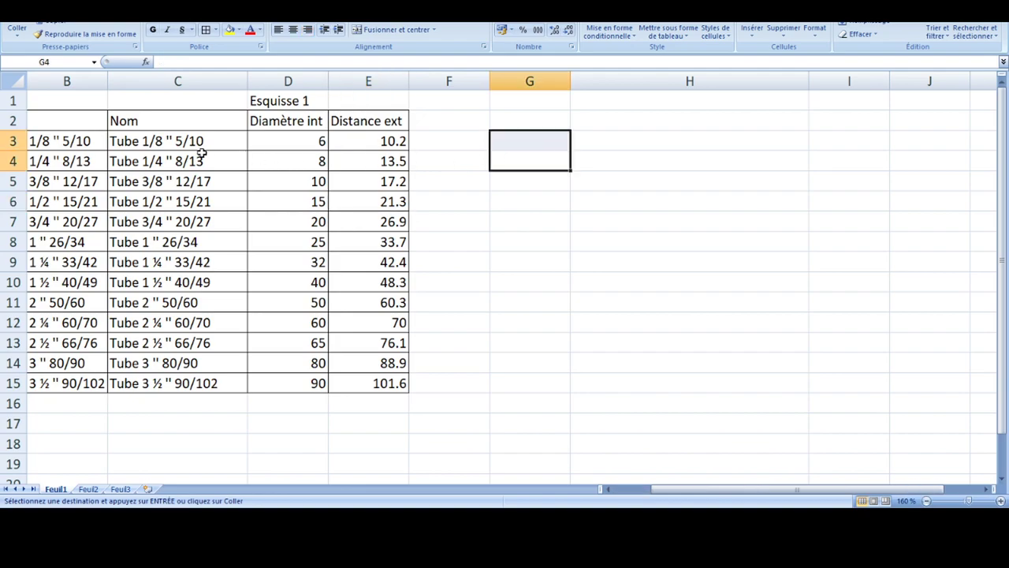
drag(126, 142, 361, 387)
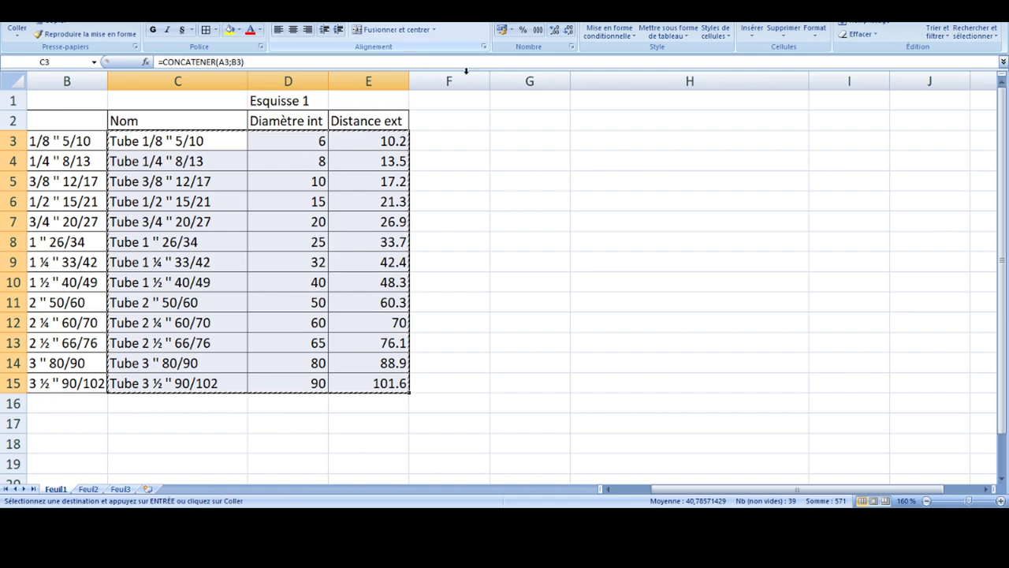
- Switch back to Onshape and paste the copied tube data into the configuration table, starting at the Par défaut row
key(alt+Tab)
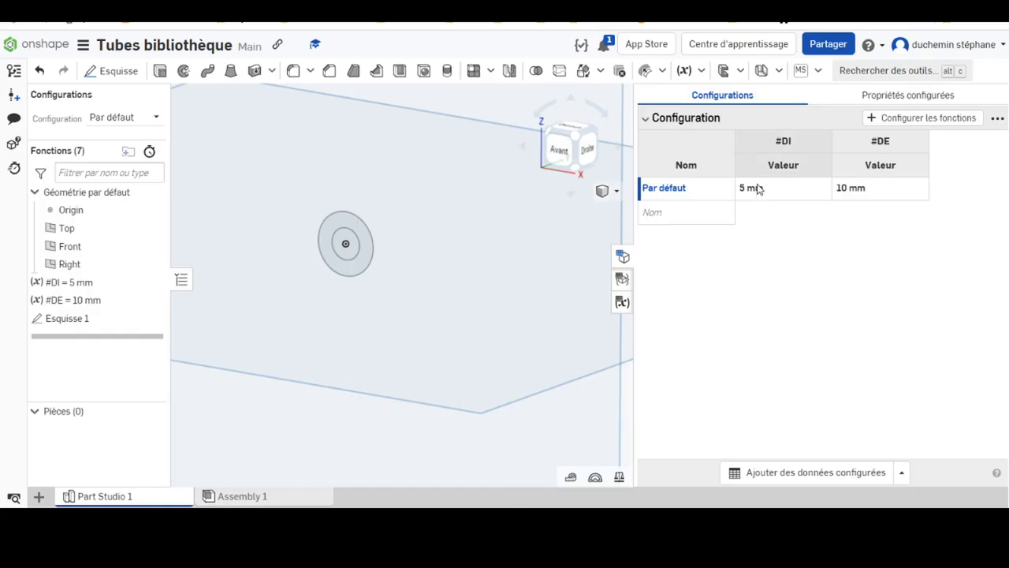
click(671, 190)
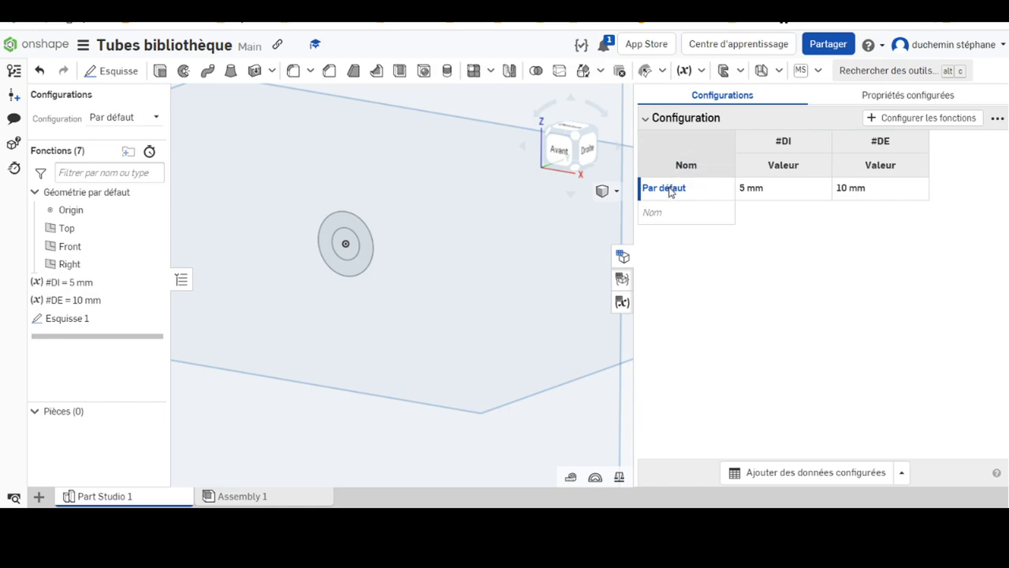
click(671, 191)
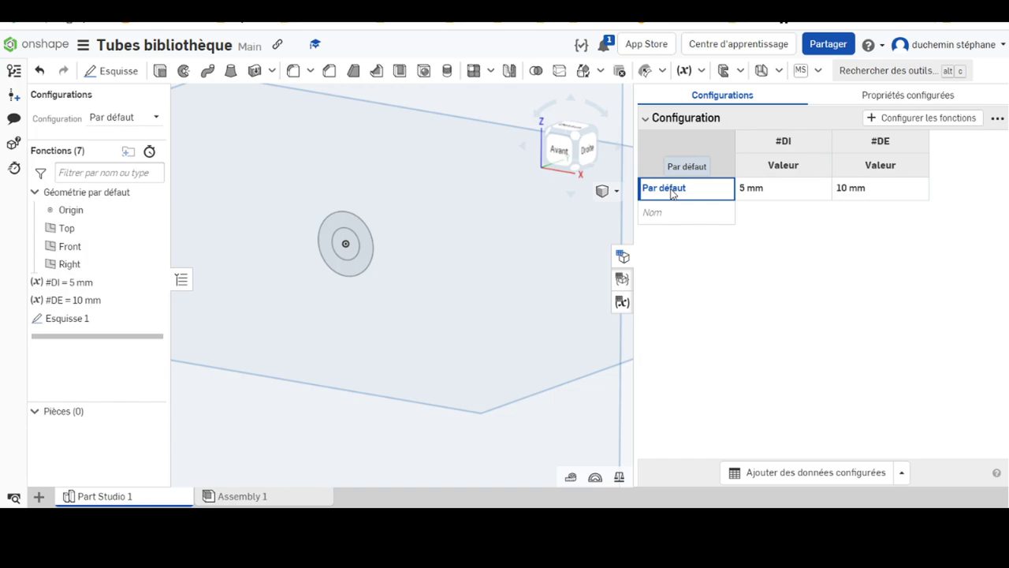
key(ctrl+v)
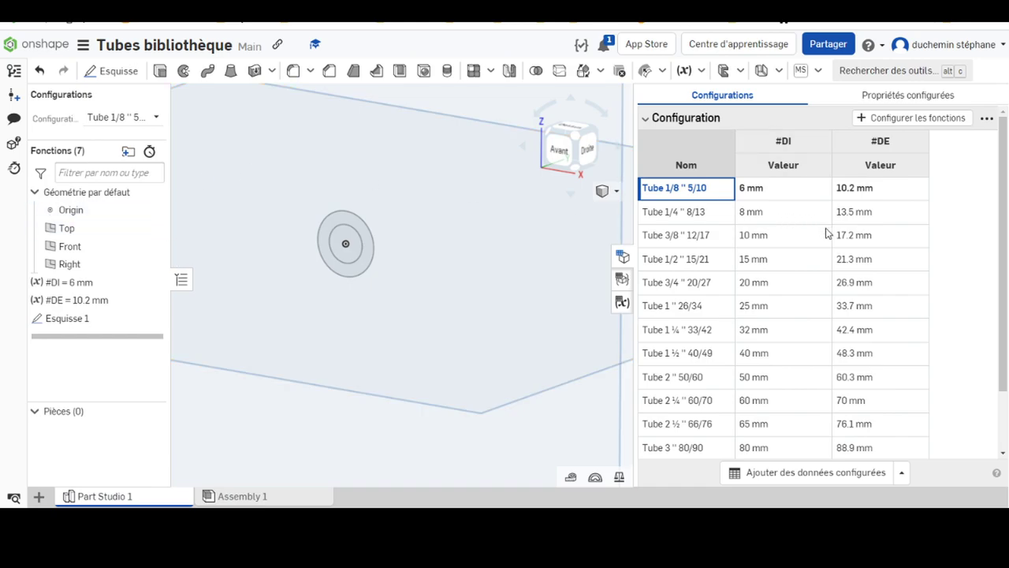
- Delete the leftover Untitled row at the end of the configuration table
scroll(836, 231, down, 2)
scroll(854, 247, up, 2)
scroll(854, 246, up, 1)
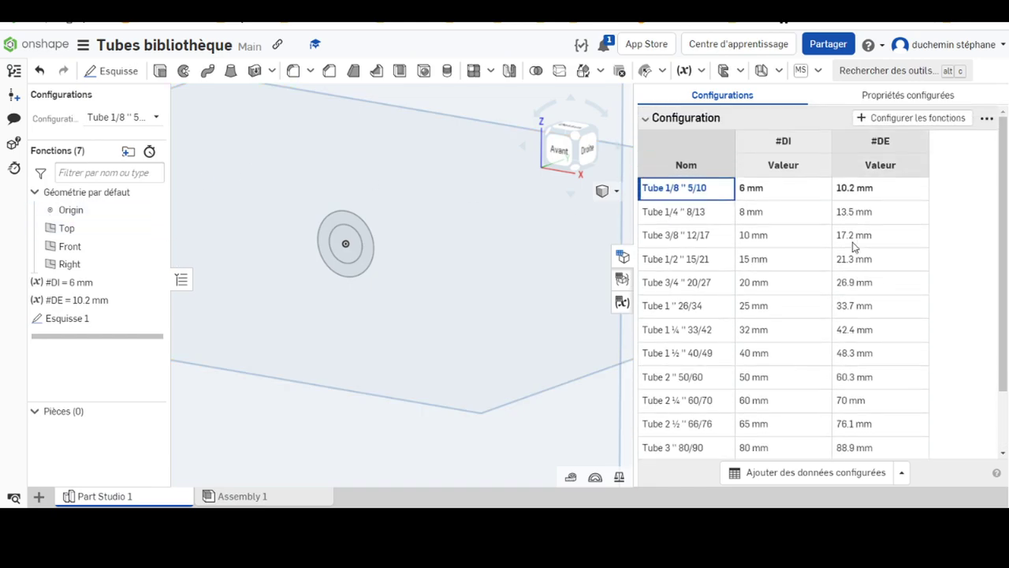
scroll(886, 246, down, 3)
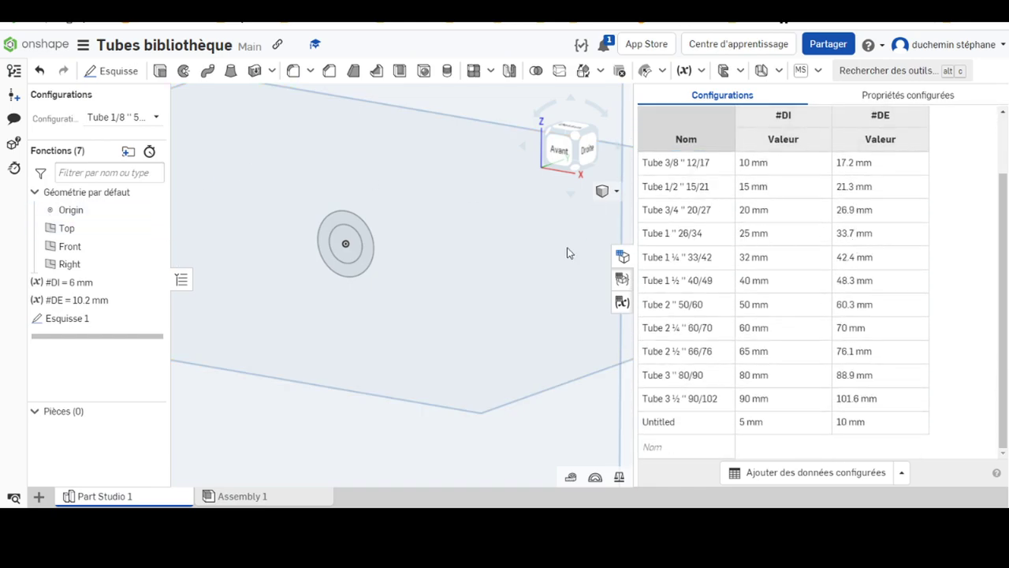
right_click(667, 426)
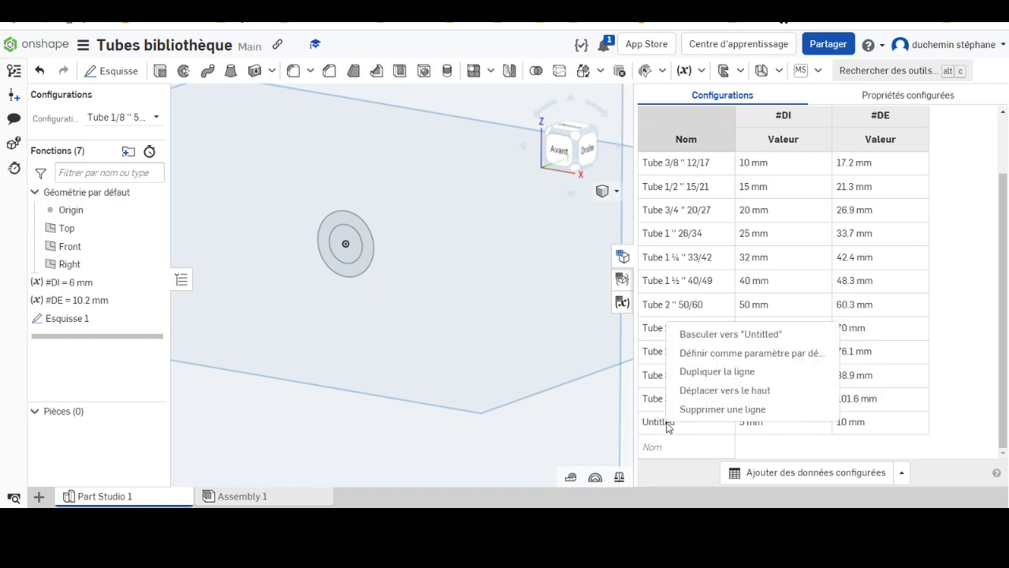
click(694, 409)
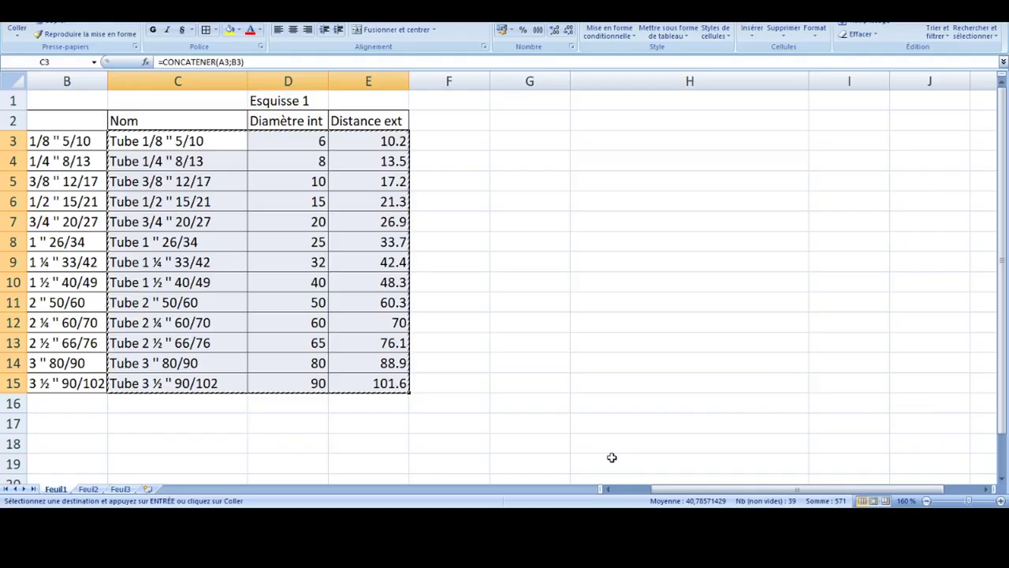
- Return to Onshape and look through the tube sizes offered in the configuration selector
click(608, 457)
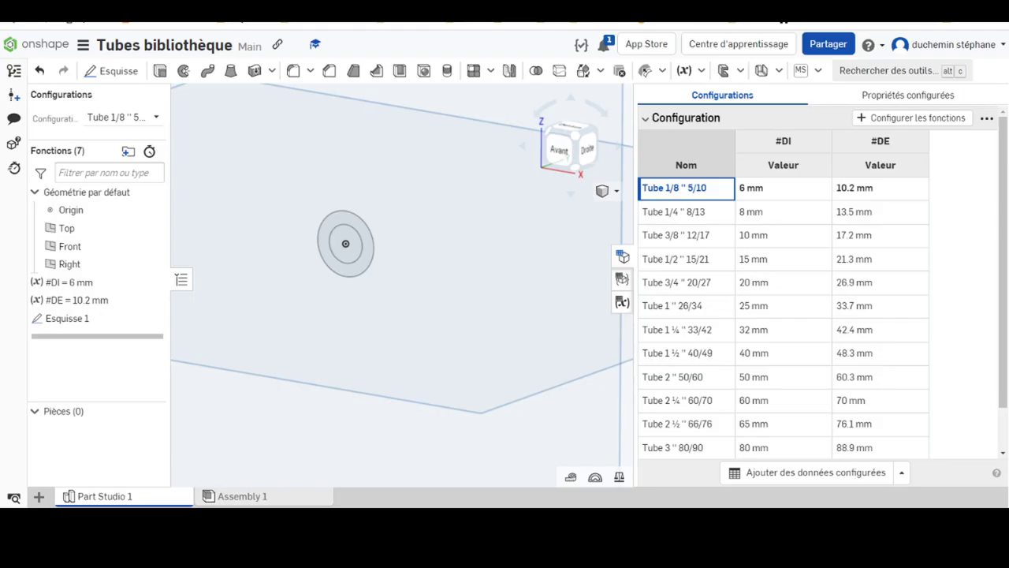
click(141, 117)
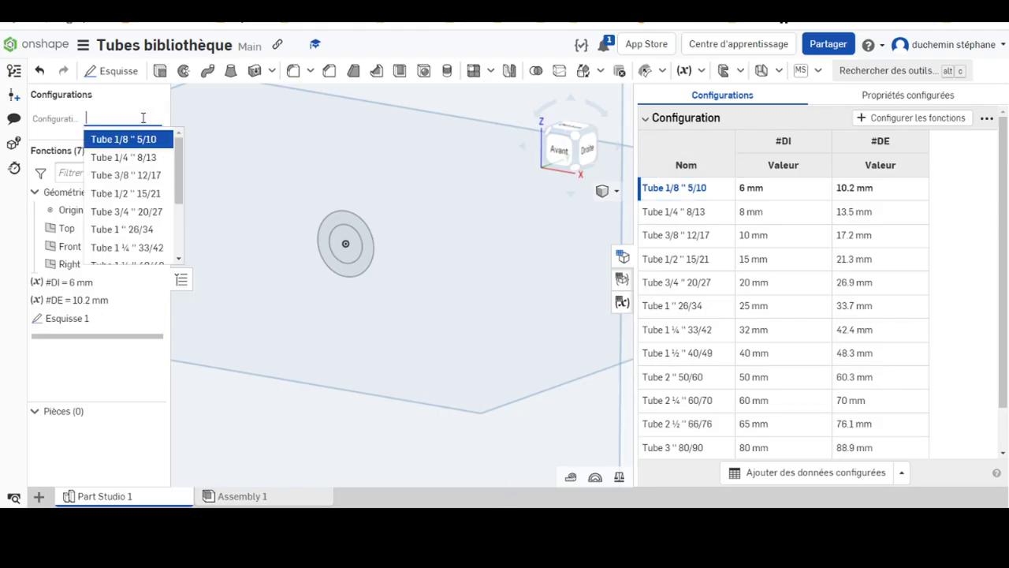
scroll(127, 197, down, 3)
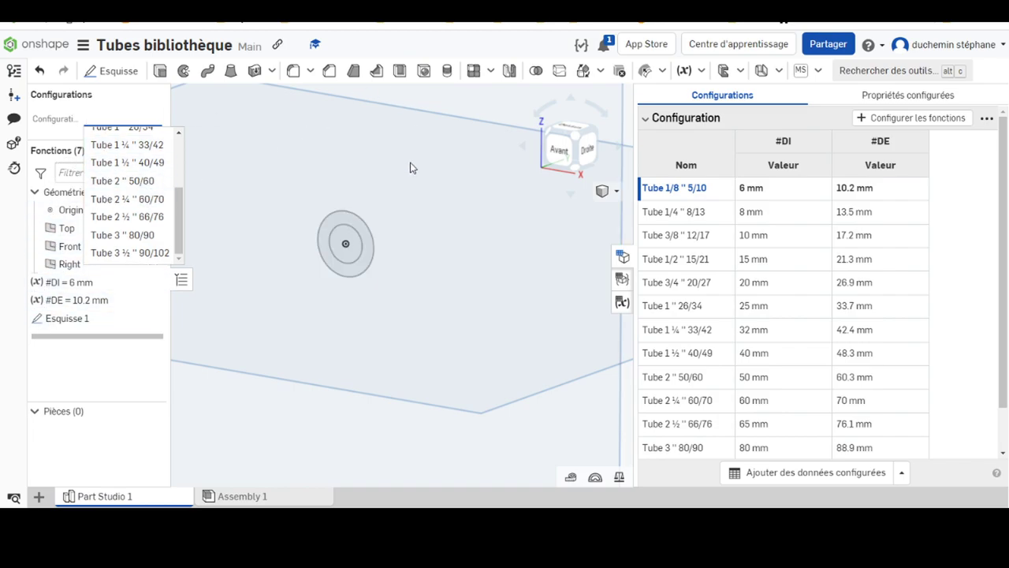
click(288, 416)
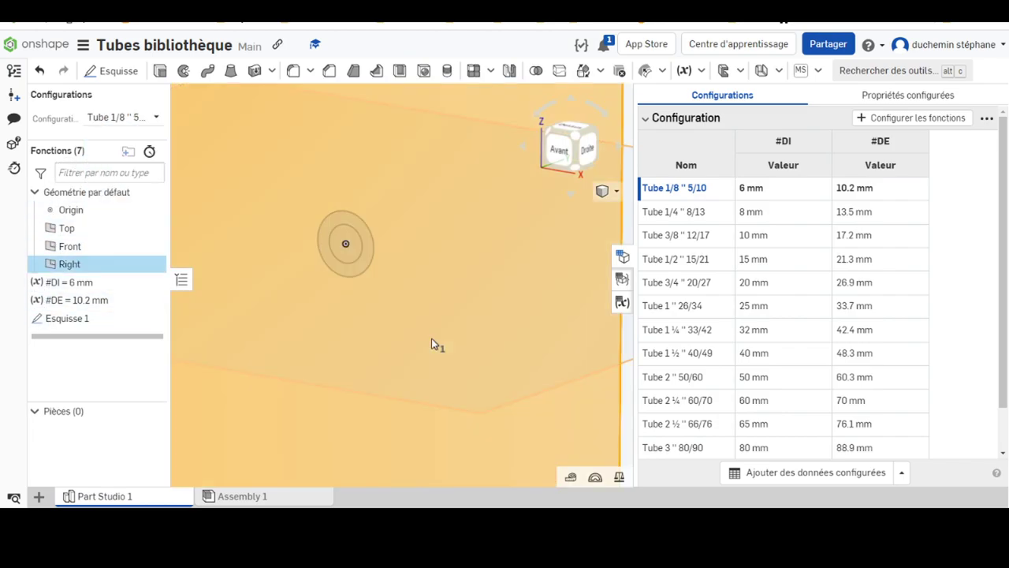
- Close the configuration table and clear the plane selection in the model
click(623, 256)
click(204, 113)
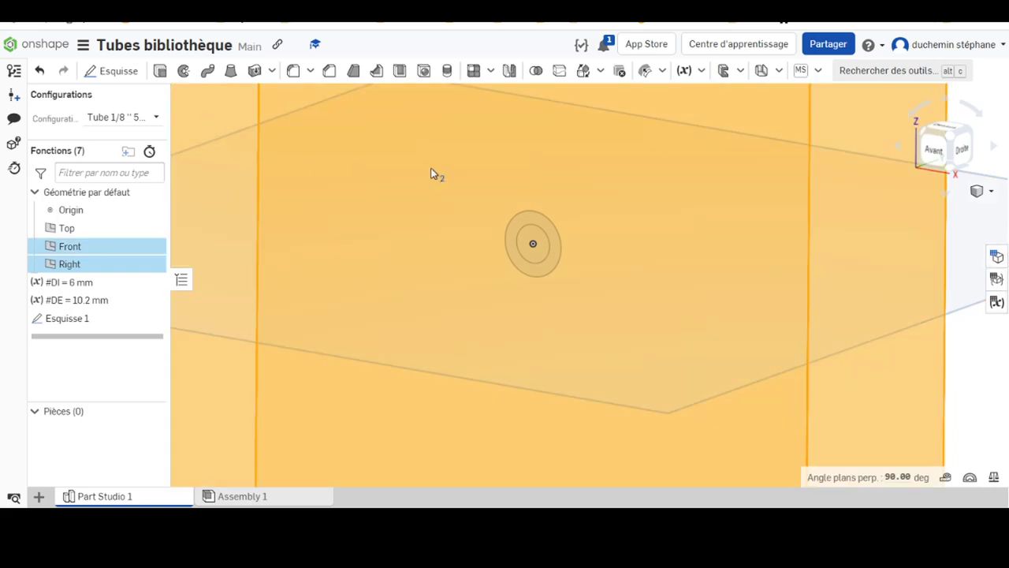
key(f)
click(250, 163)
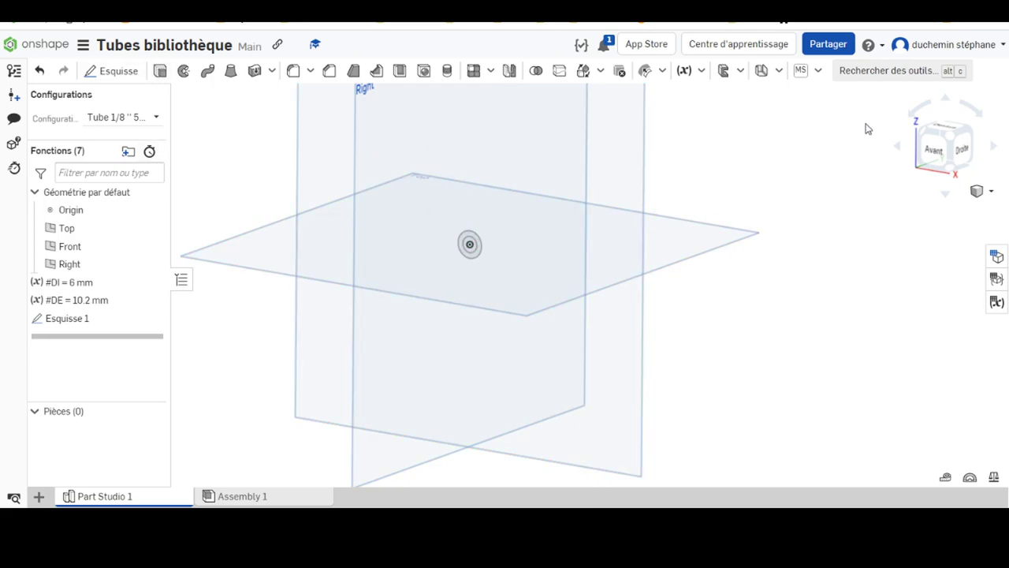
- Rename Part Studio 1 as "Tubes en pouces"
right_click(111, 498)
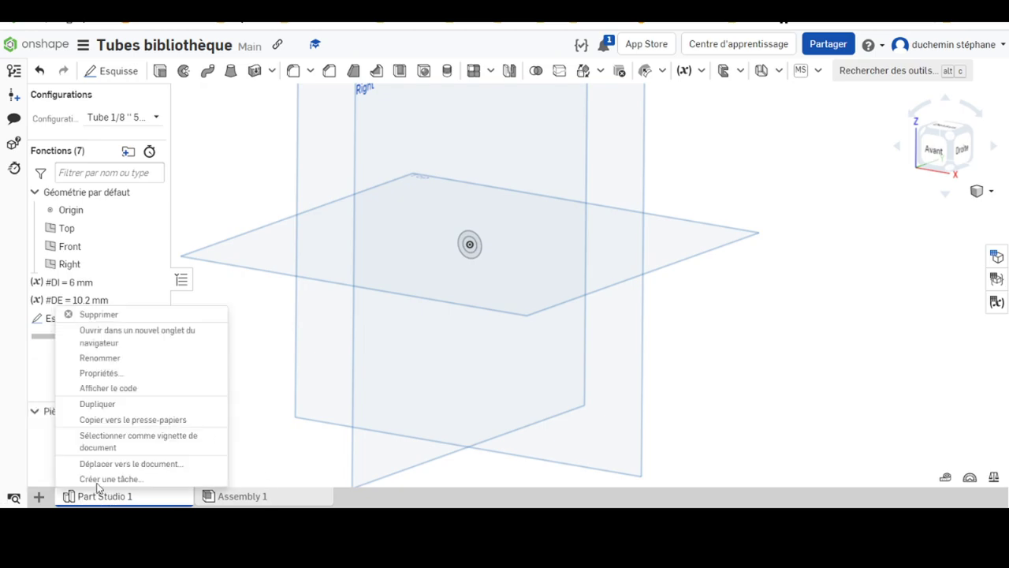
click(110, 360)
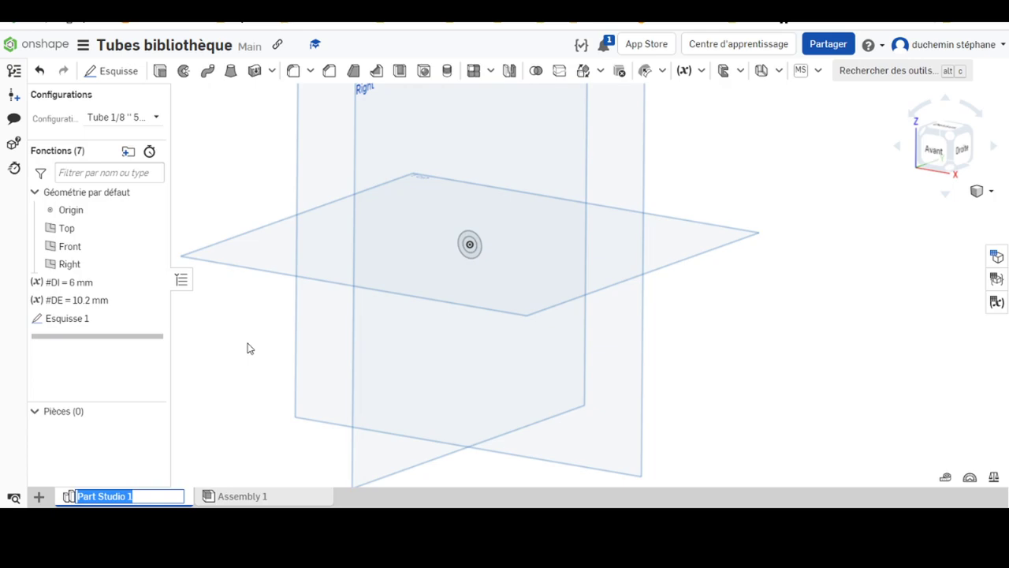
text(Tubes en pouces)
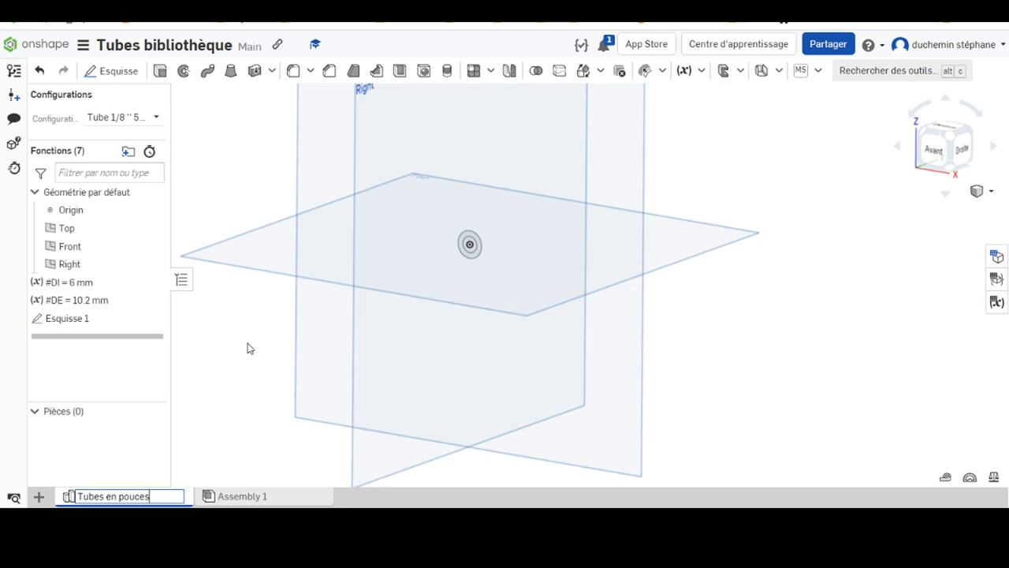
key(Return)
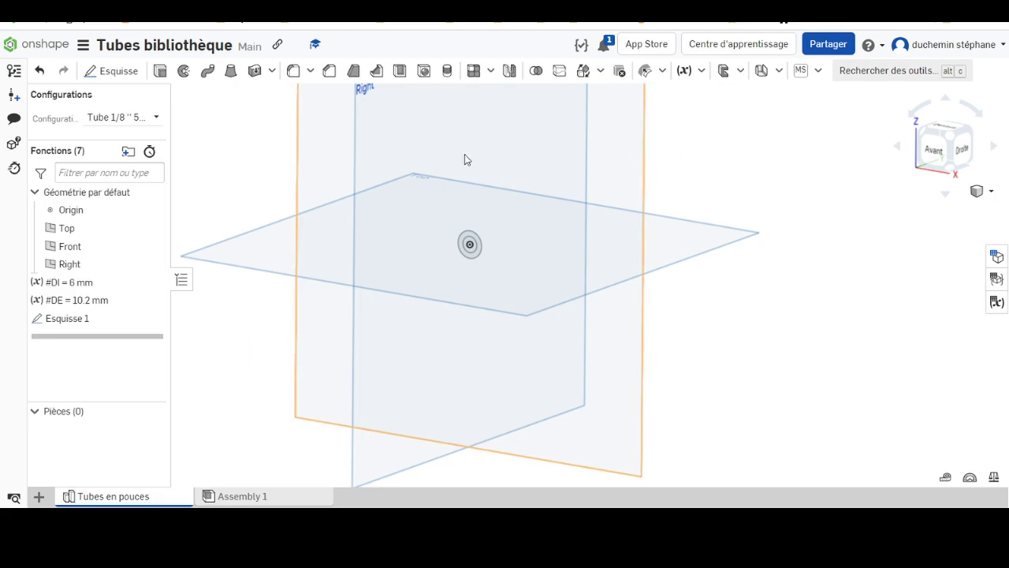
- Create a new Part Studio in the document
scroll(473, 268, down, 1)
scroll(474, 260, down, 1)
scroll(476, 250, up, 5)
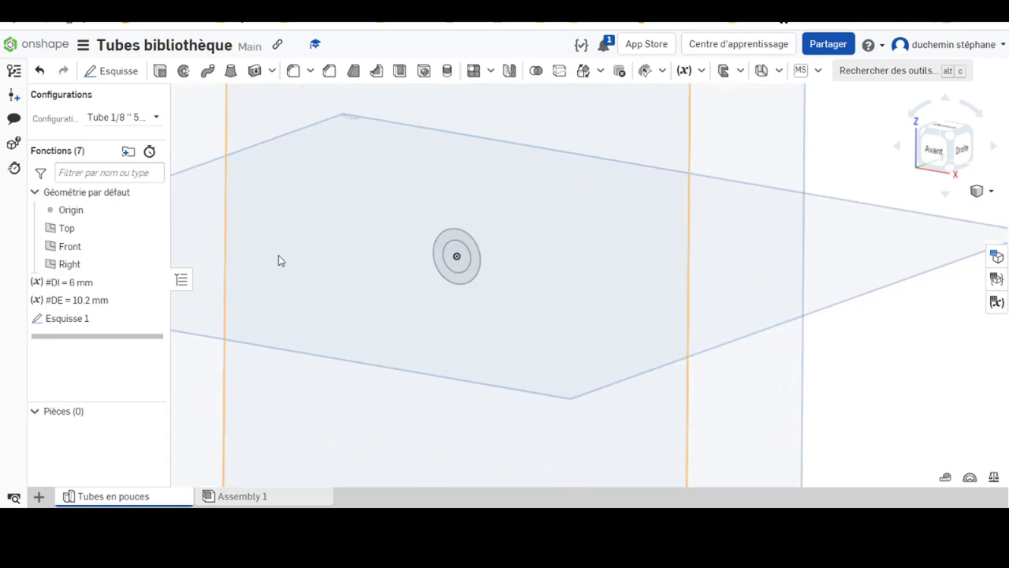
scroll(279, 259, down, 1)
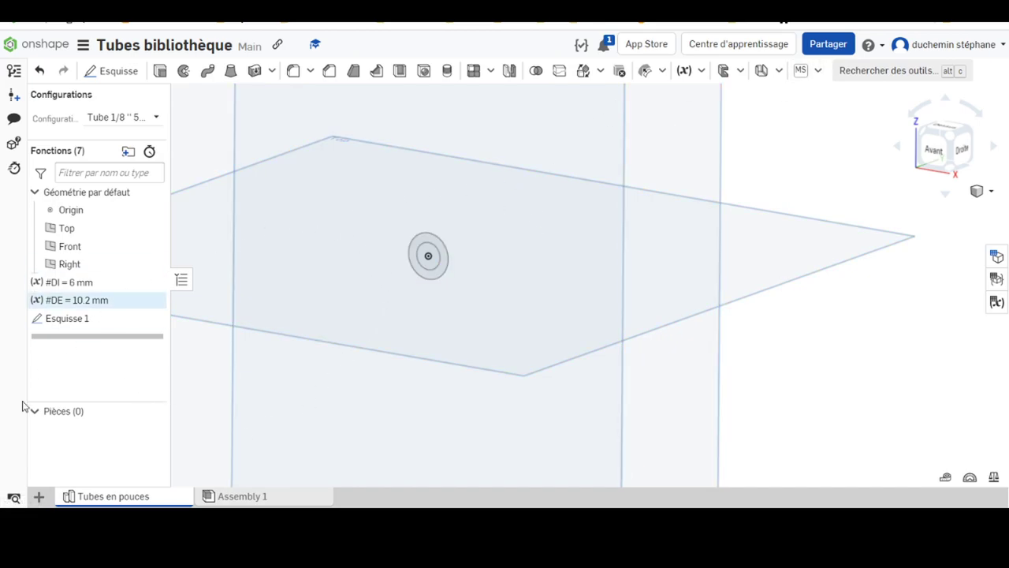
click(39, 496)
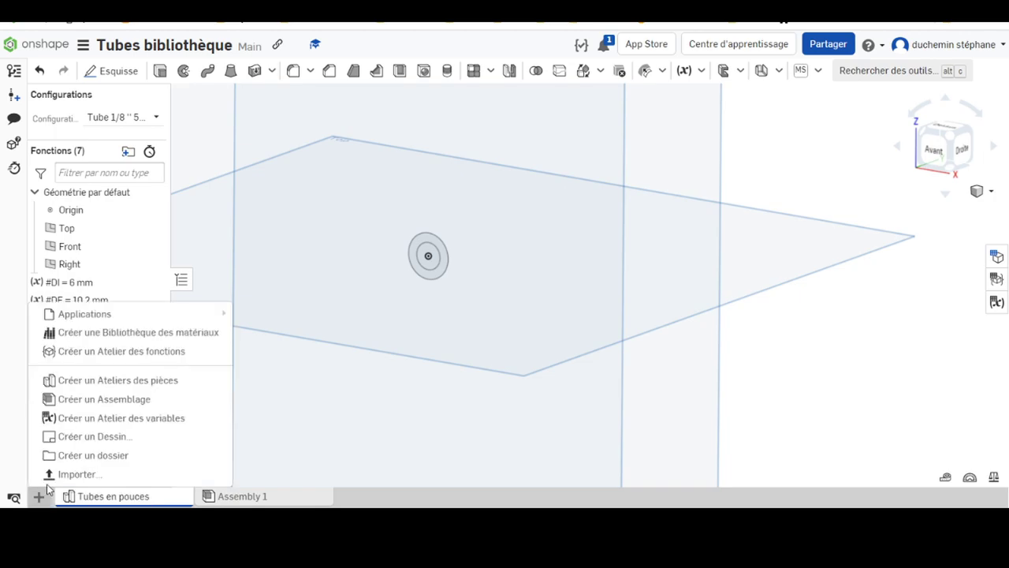
click(90, 386)
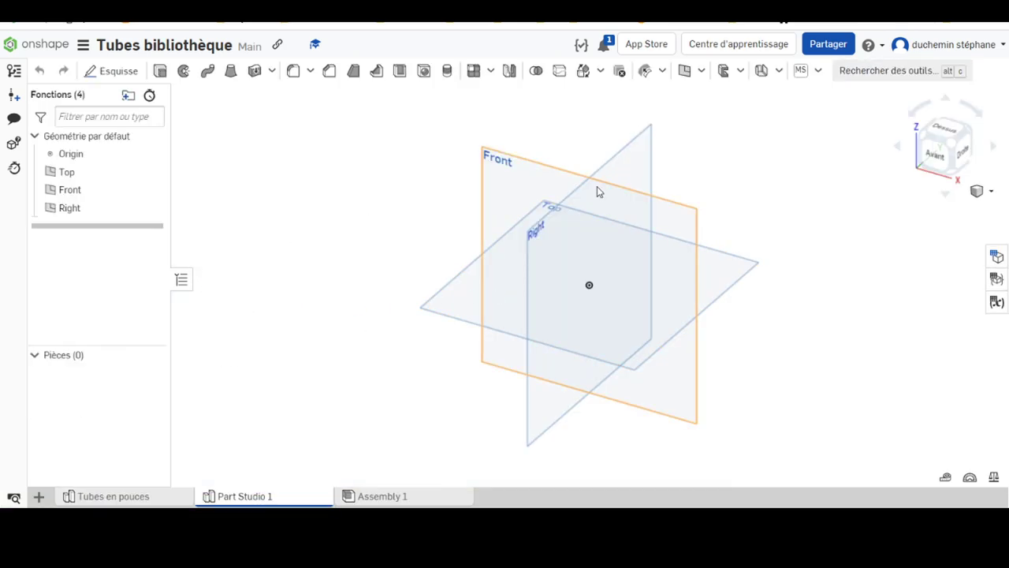
- On the Front plane, sketch two concentric circles about 50 mm and 38 mm in diameter, centred on the origin
click(507, 167)
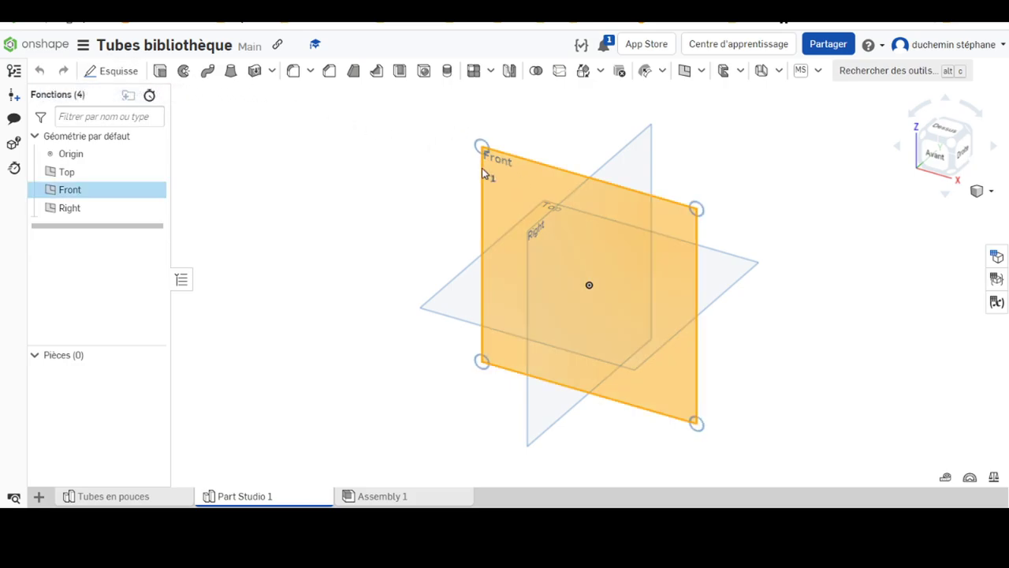
click(118, 71)
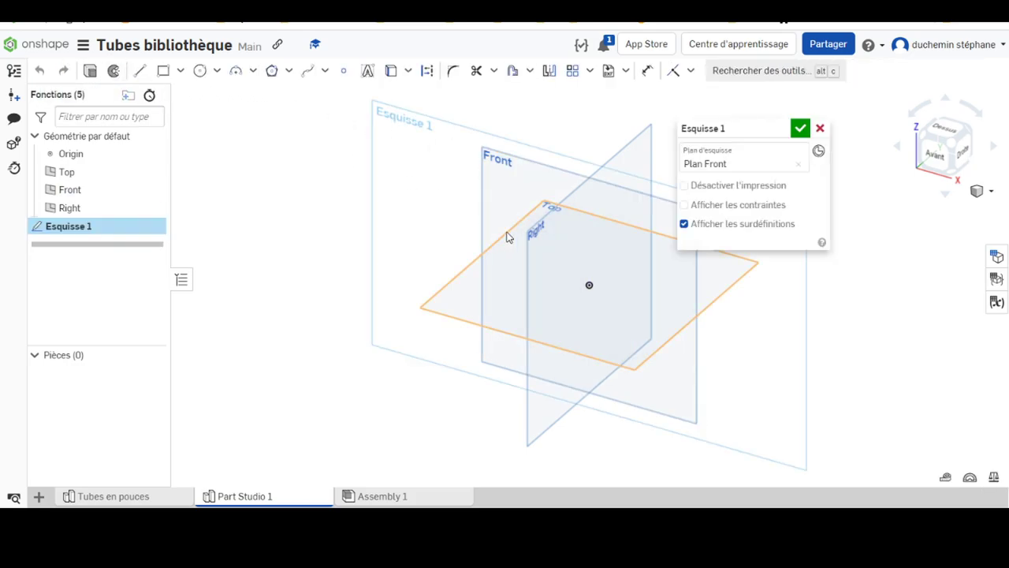
right_click(413, 166)
click(457, 295)
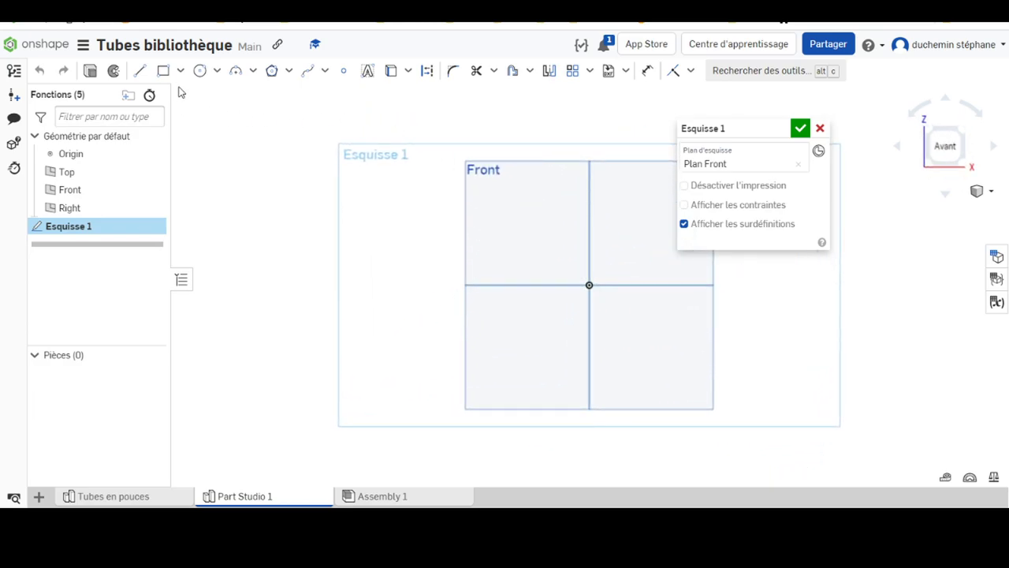
click(200, 70)
click(589, 285)
click(620, 257)
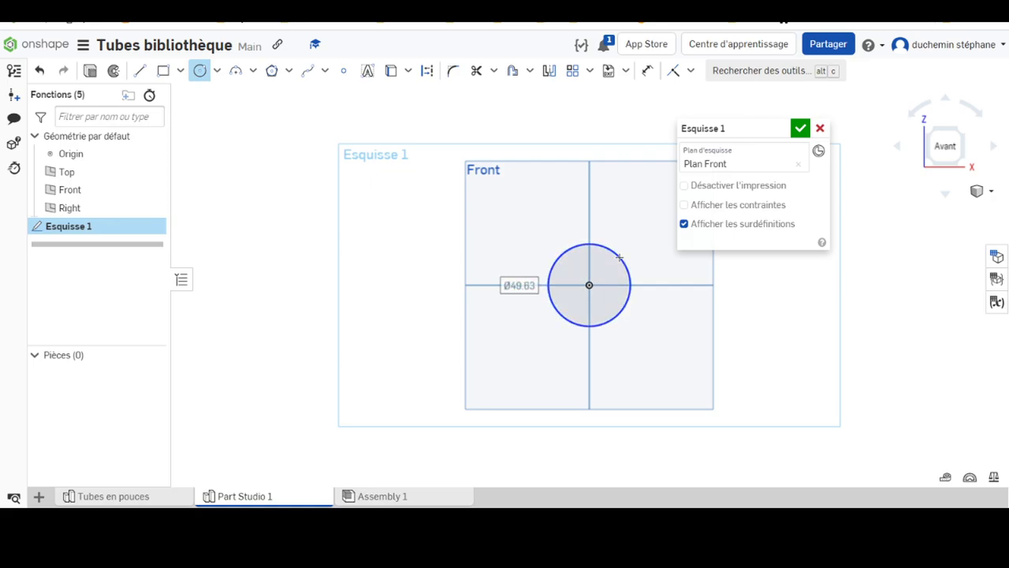
click(588, 286)
click(611, 264)
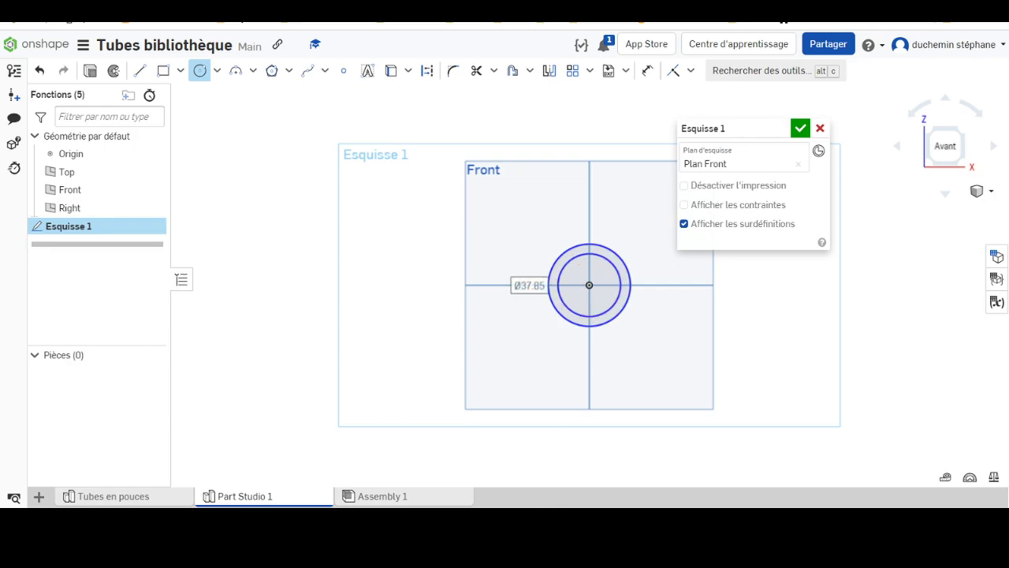
- Switch to Excel, examine the tube names, diameters and thicknesses on sheet Feuil2, and return to Onshape
click(594, 454)
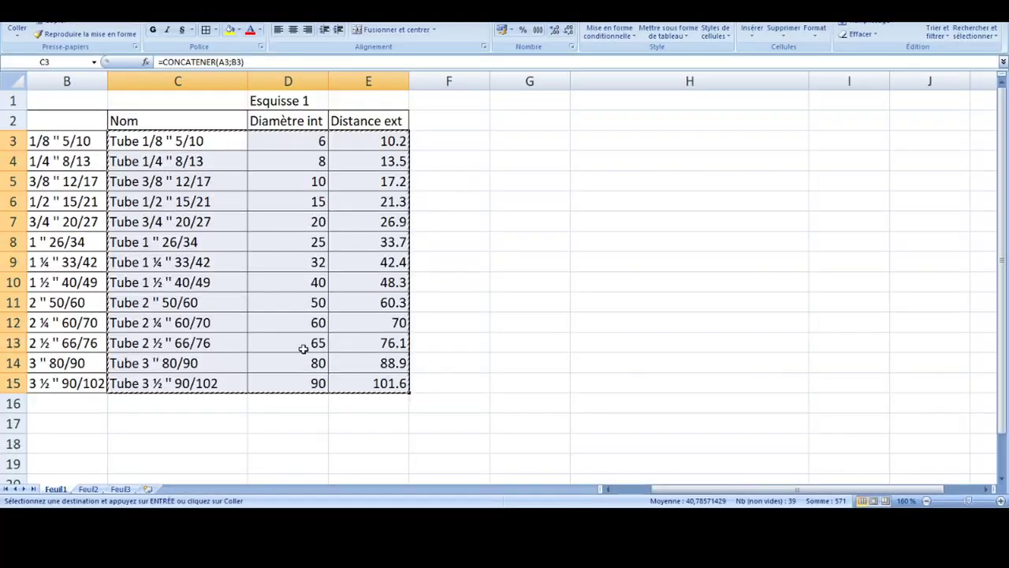
click(87, 489)
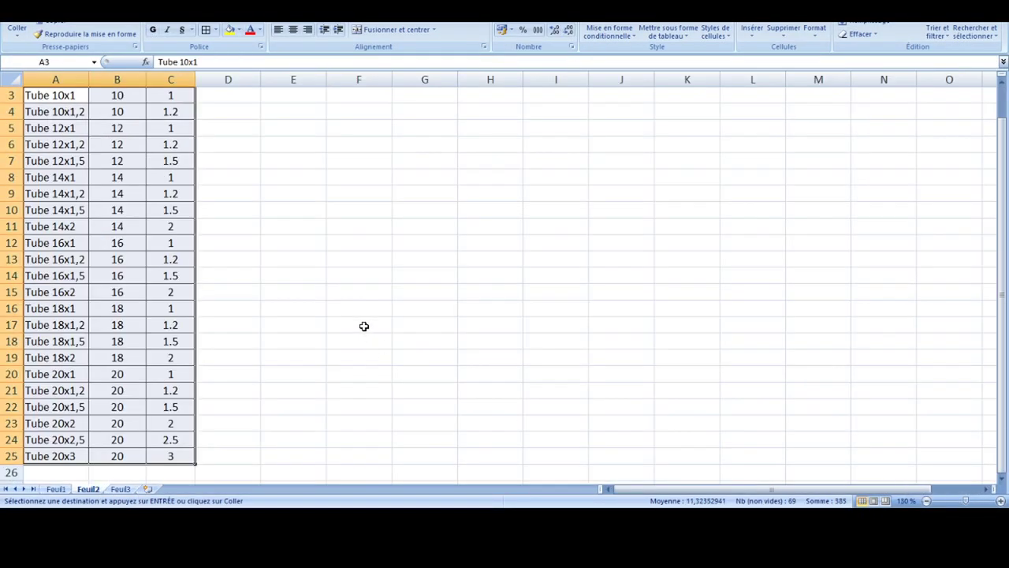
key(ctrl+F3)
scroll(185, 301, up, 1)
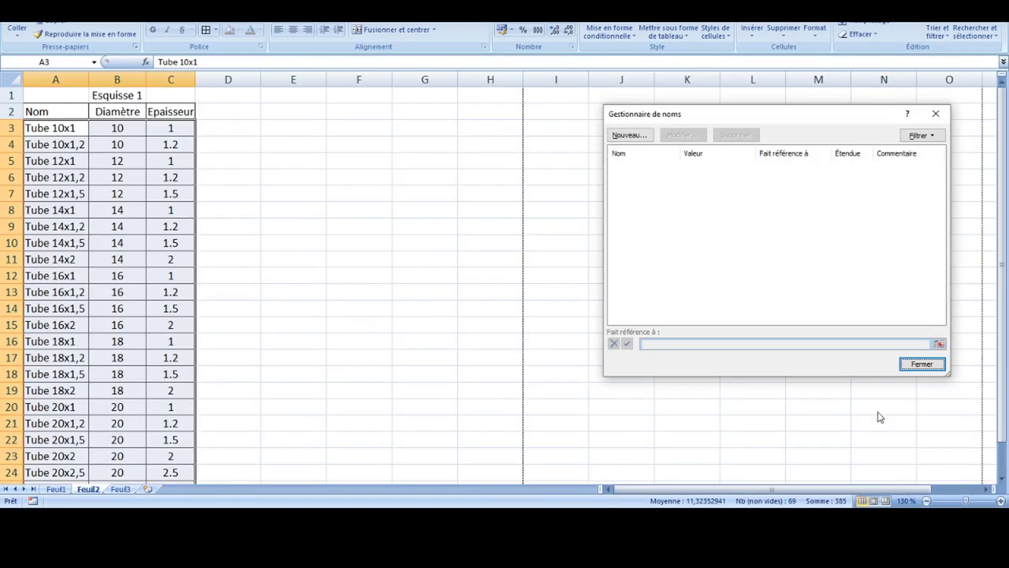
click(921, 364)
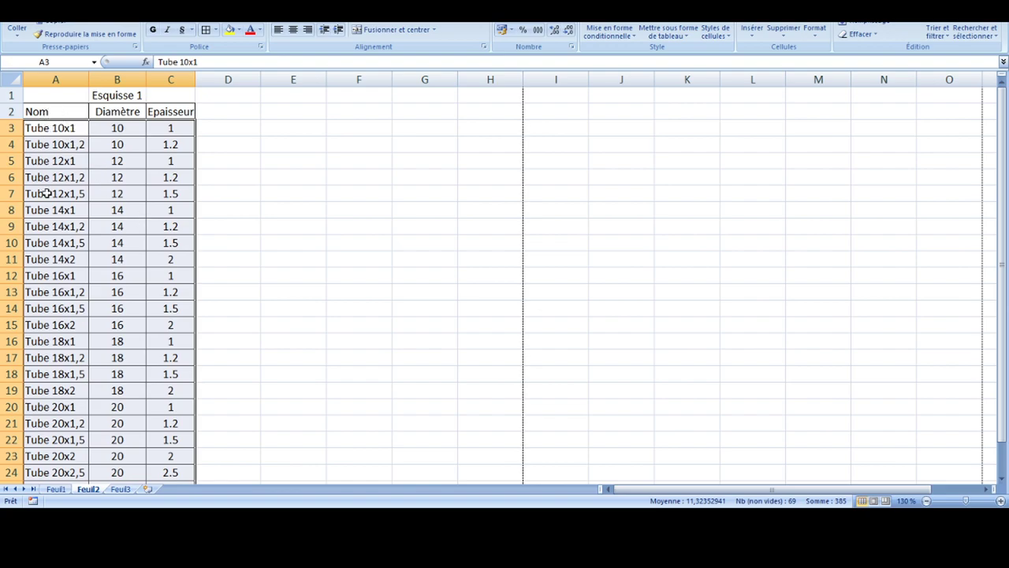
scroll(45, 351, down, 4)
scroll(52, 335, up, 4)
key(alt+Tab)
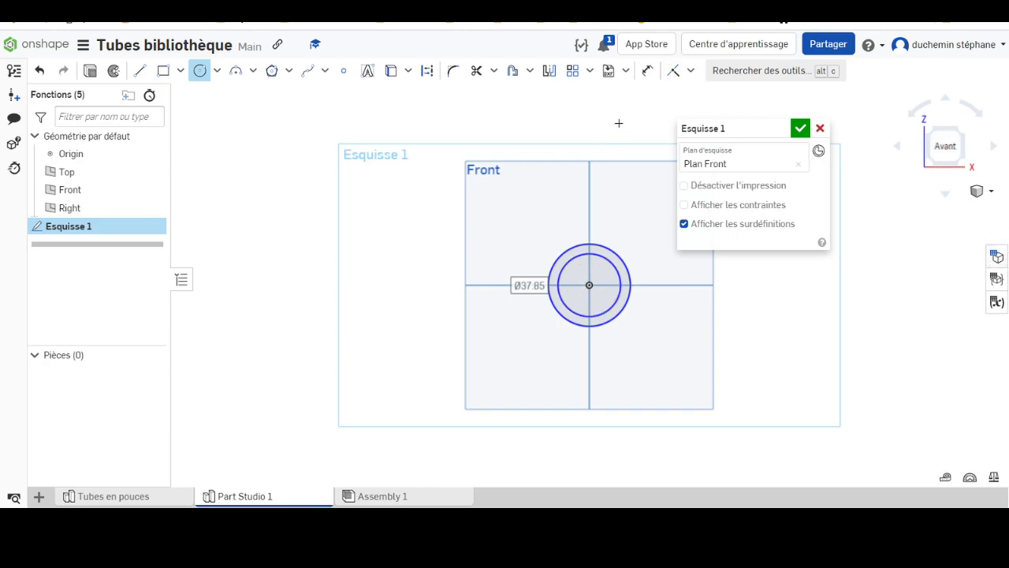
- Dimension the outer circle's diameter and the distance between the two circles, keeping the proposed values, and finish the sketch
click(648, 72)
click(597, 244)
click(643, 201)
key(Return)
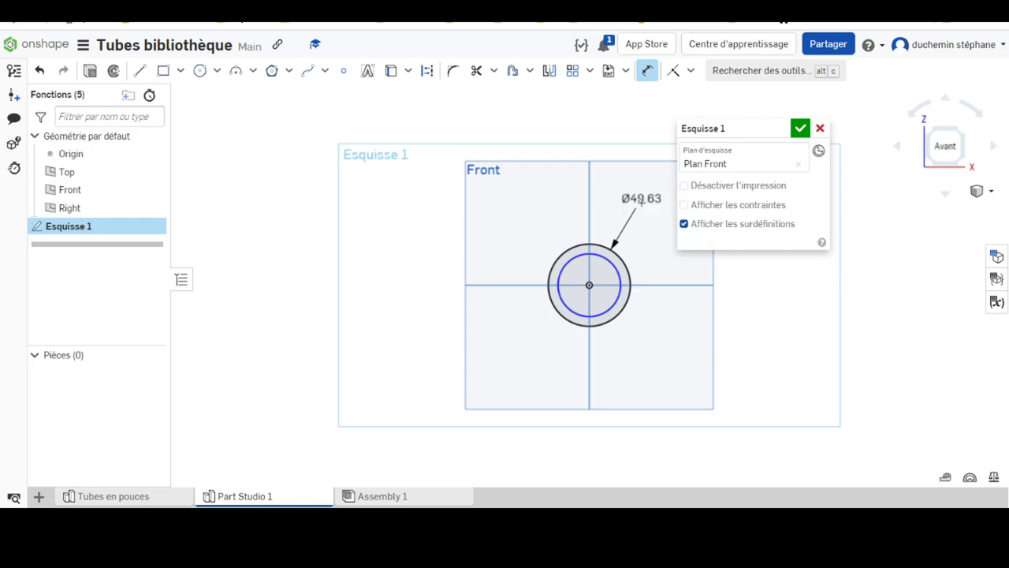
click(574, 247)
click(566, 263)
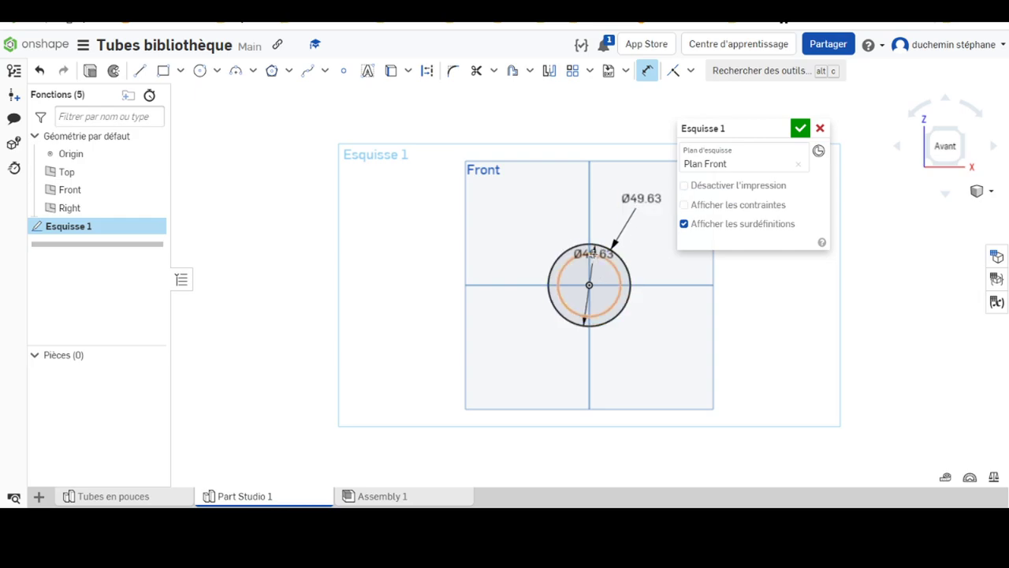
click(422, 263)
key(Return)
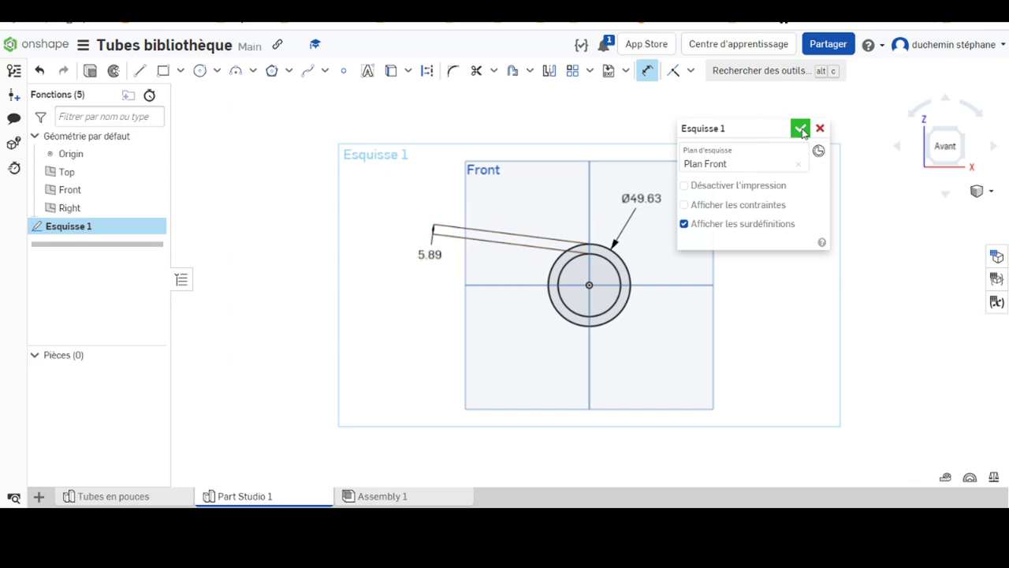
click(800, 128)
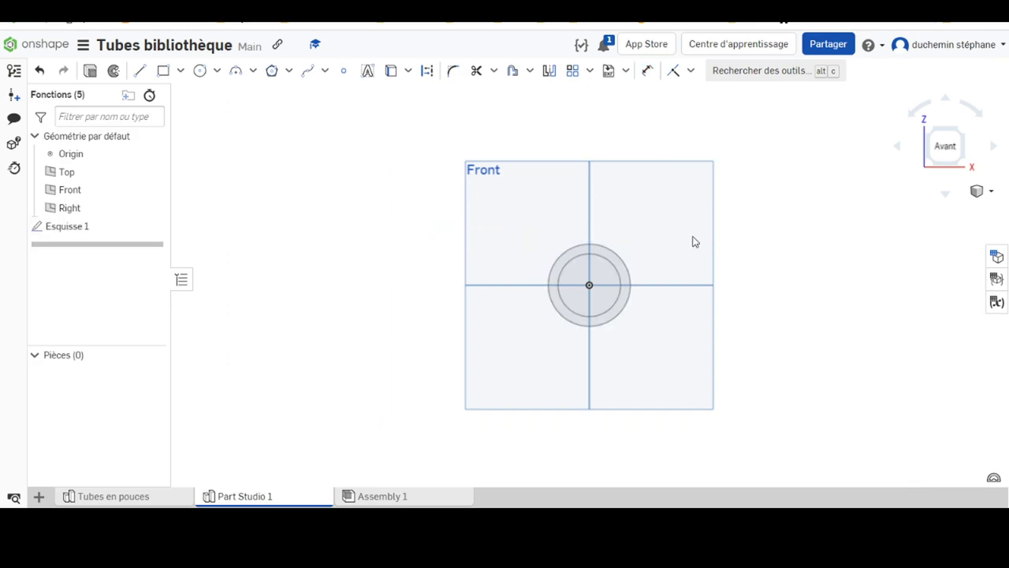
- Create a configuration table for the Part Studio and choose Esquisse 1 as the feature to configure
click(996, 257)
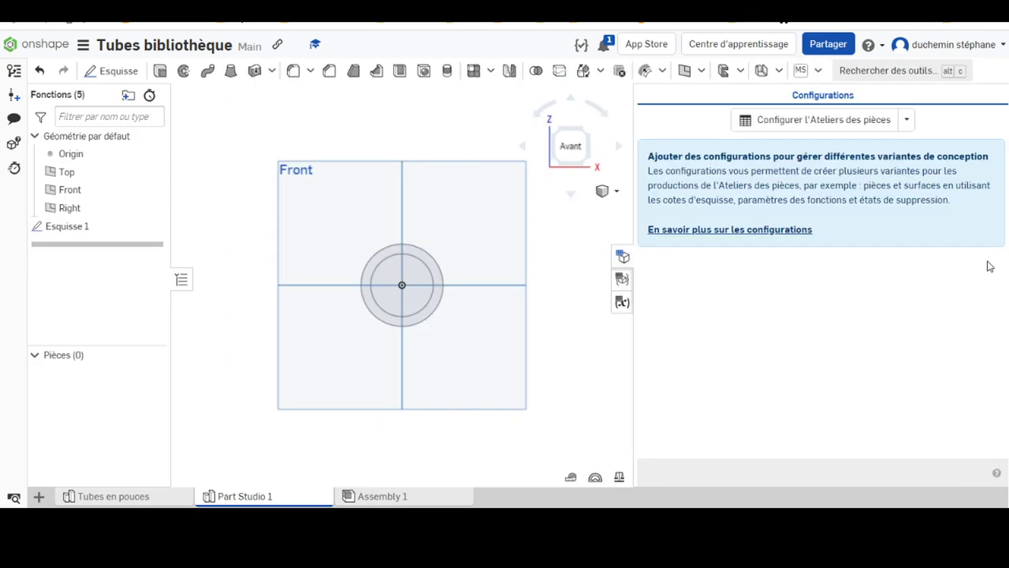
click(826, 127)
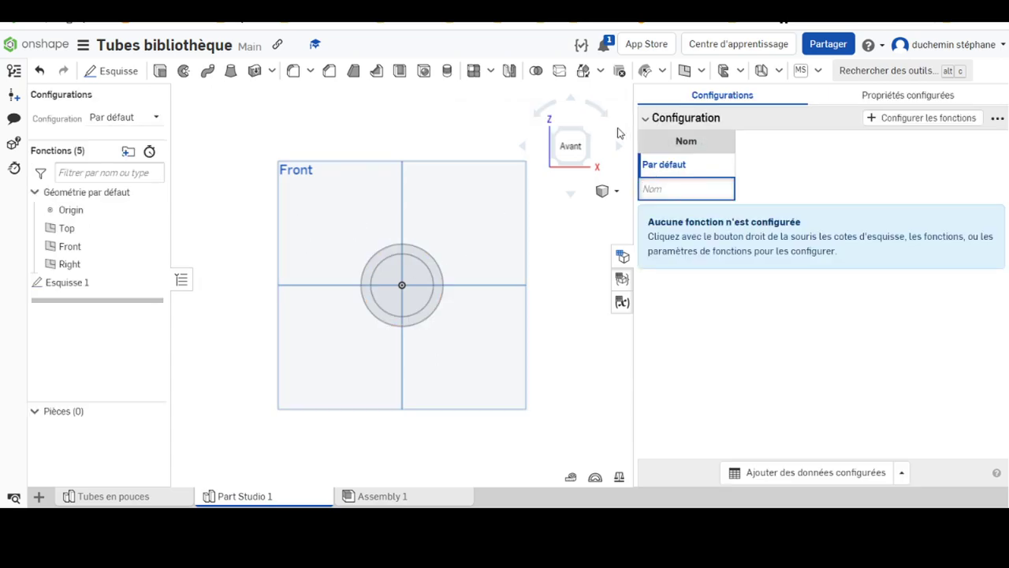
click(912, 119)
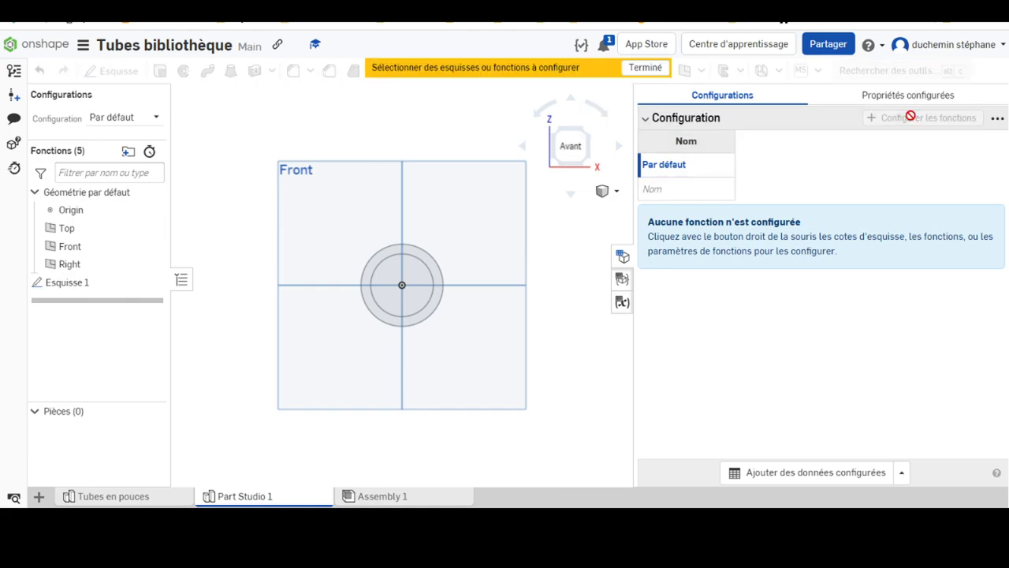
click(63, 282)
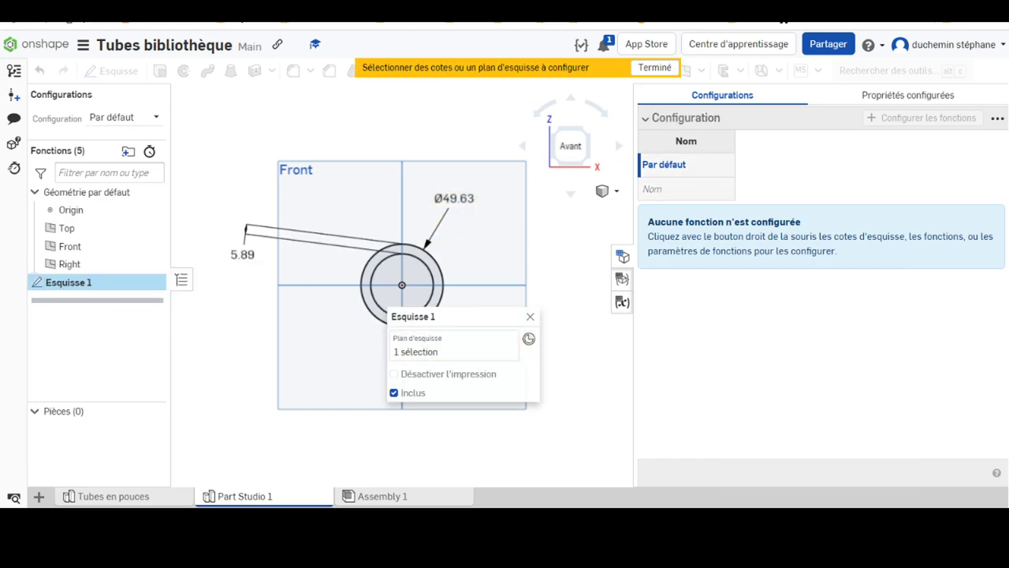
- Check the tube table's columns in tubes.xlsx in Excel and return to Onshape
mouse_move(570, 520)
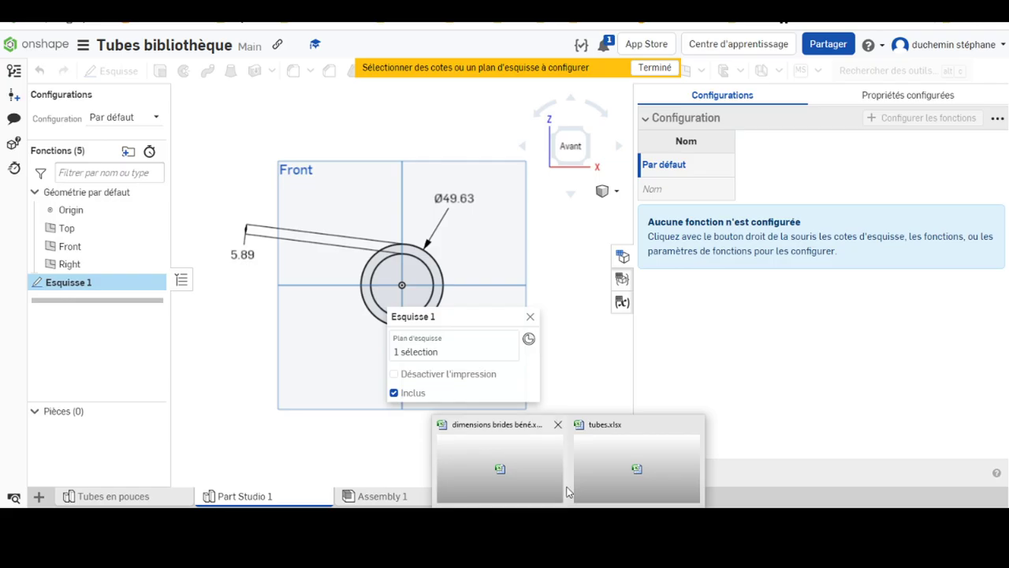
click(609, 465)
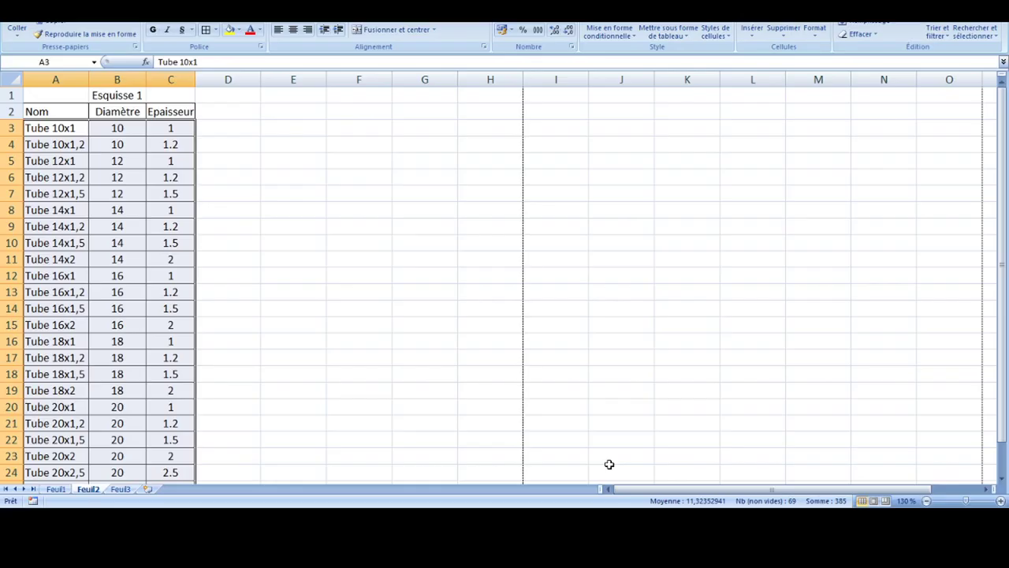
mouse_move(567, 520)
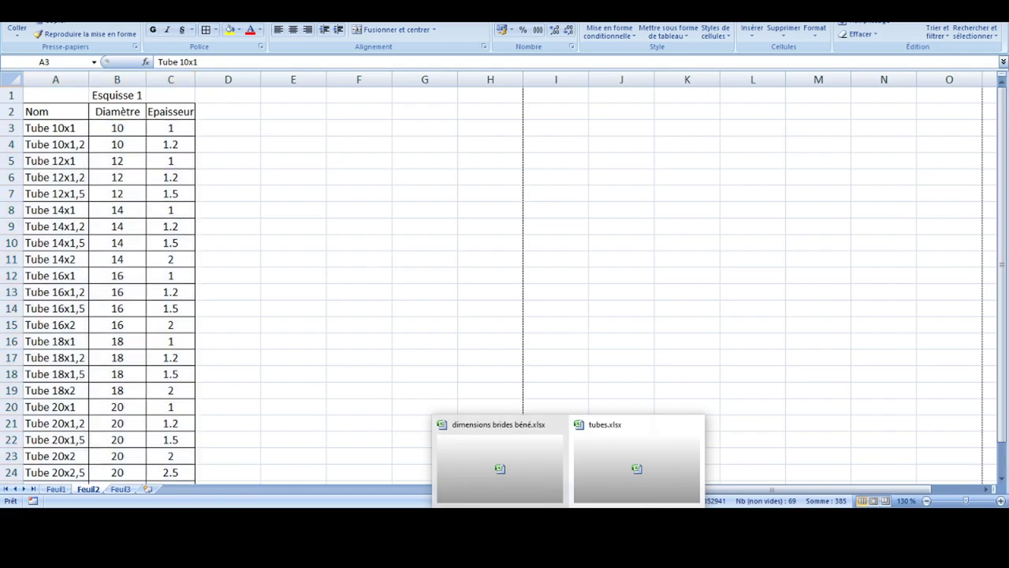
click(528, 520)
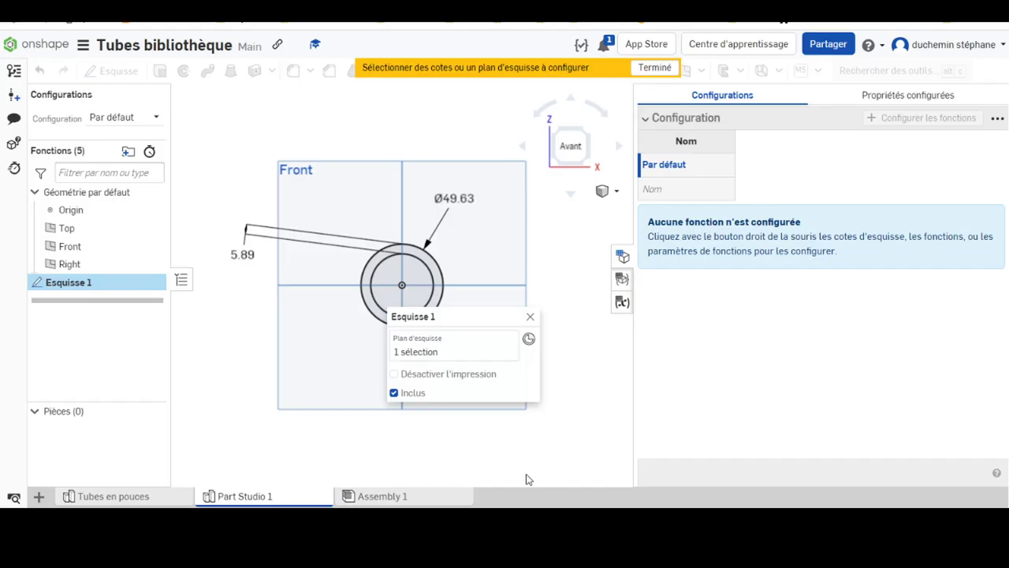
- Add the wall distance and the outer diameter of Esquisse 1 to the configuration table and finish selecting dimensions
click(252, 262)
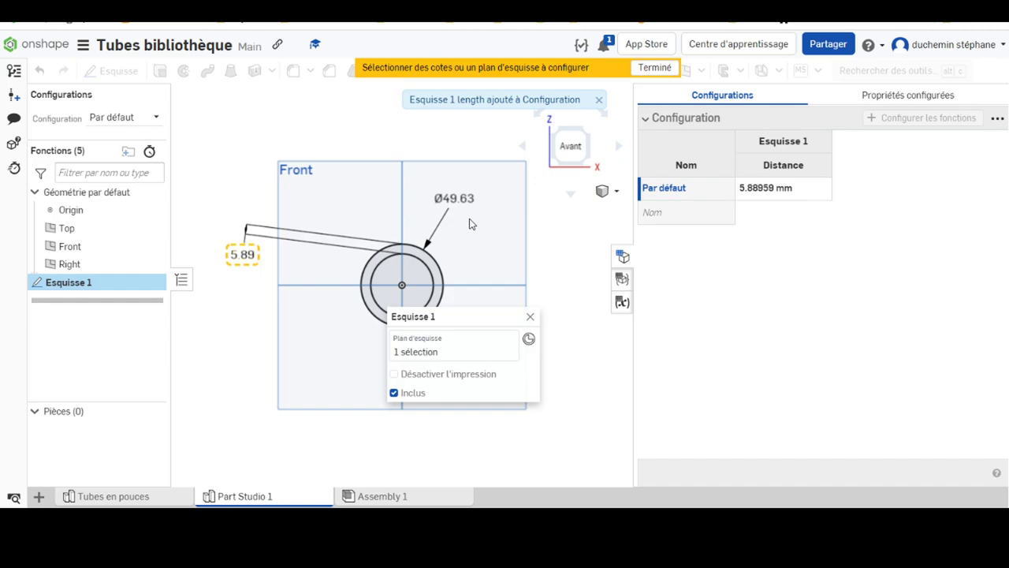
click(456, 199)
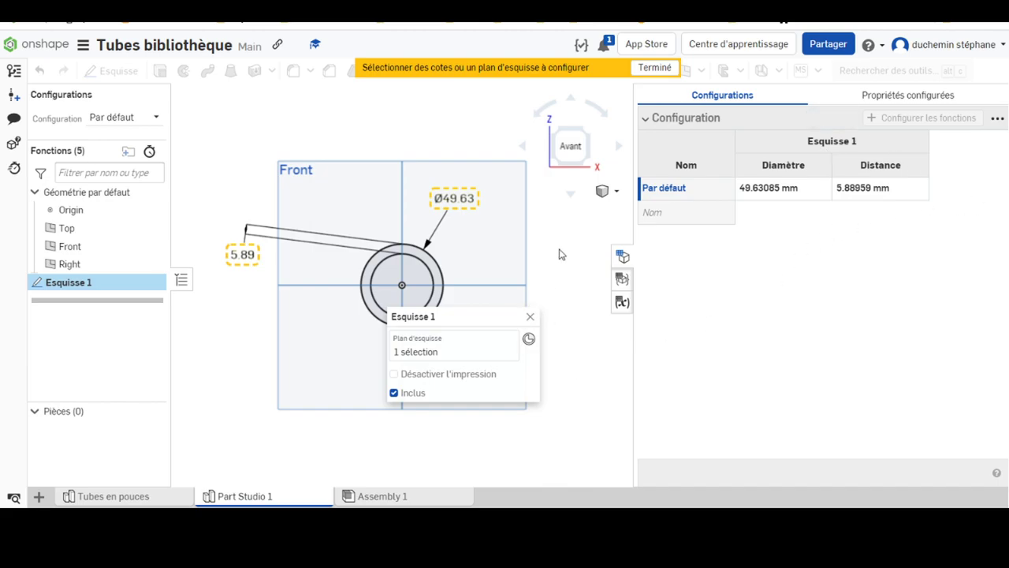
click(654, 68)
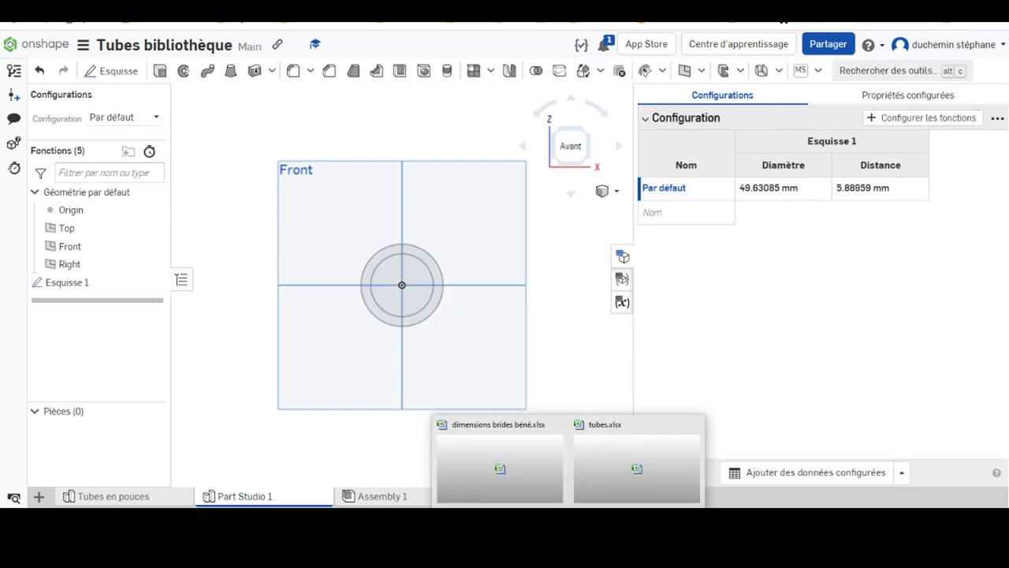
- Copy cells A3:C25 of Feuil2 from tubes.xlsx in Excel and paste them into Onshape's configuration table, starting at the Par défaut row
click(620, 458)
drag(36, 128, 156, 453)
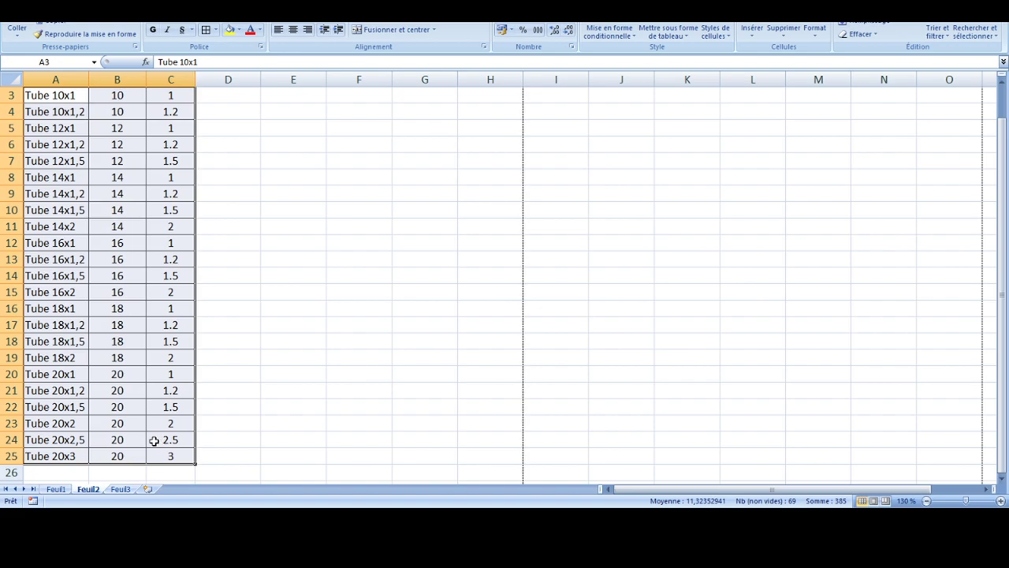
key(ctrl+c)
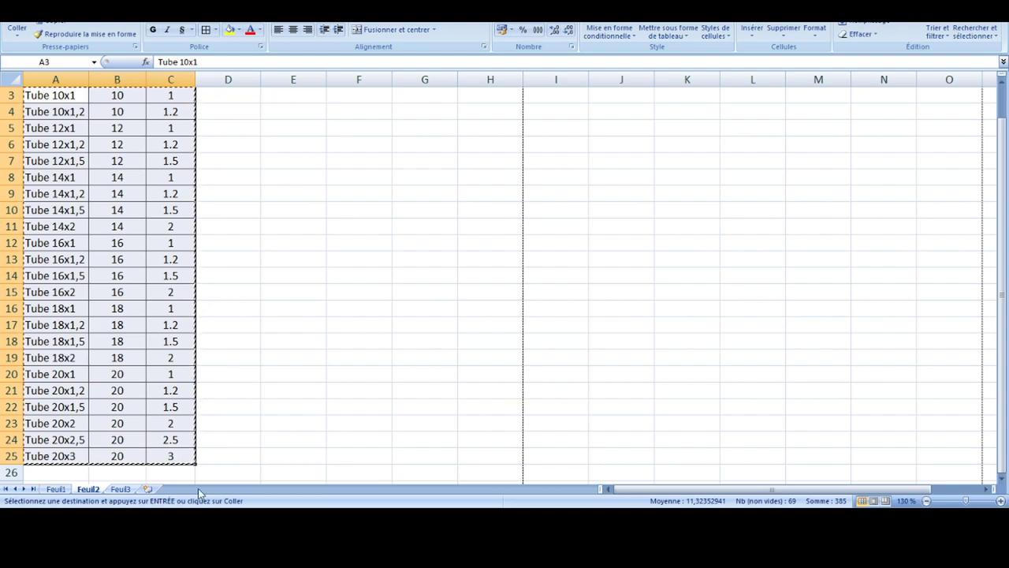
key(alt+Tab)
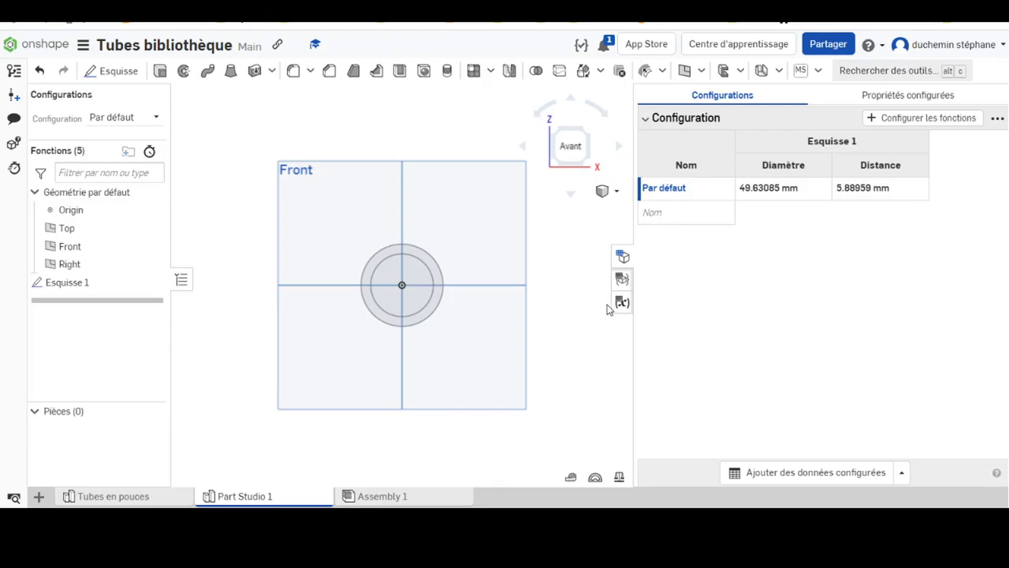
click(672, 192)
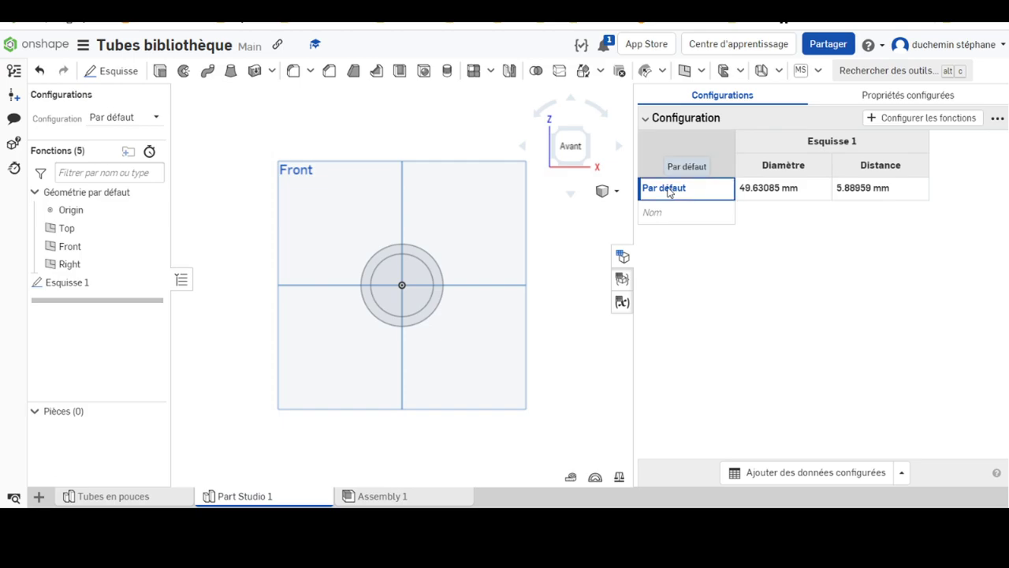
key(ctrl+v)
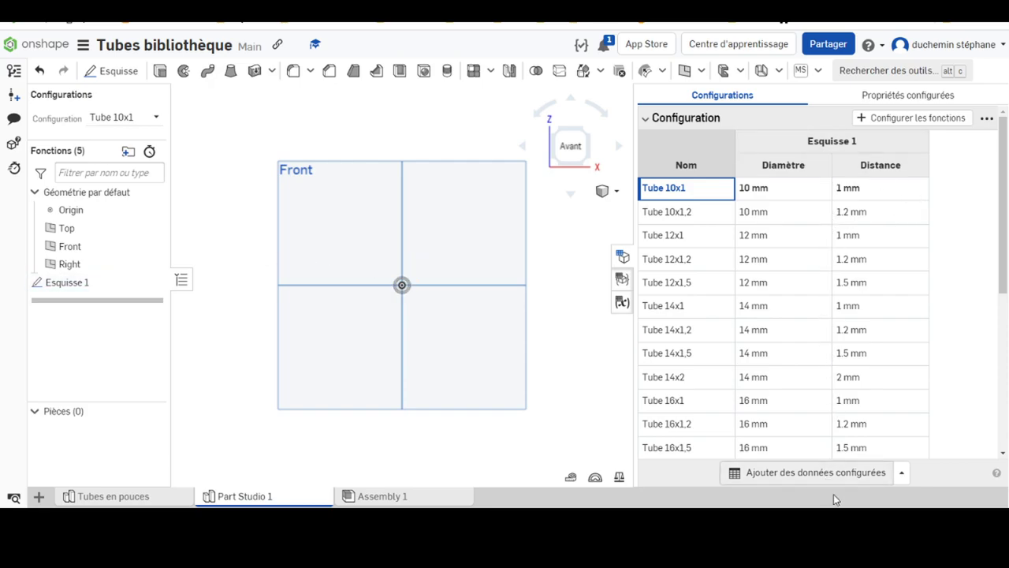
- Delete the leftover Untitled row at the end of the configuration table
scroll(842, 338, down, 5)
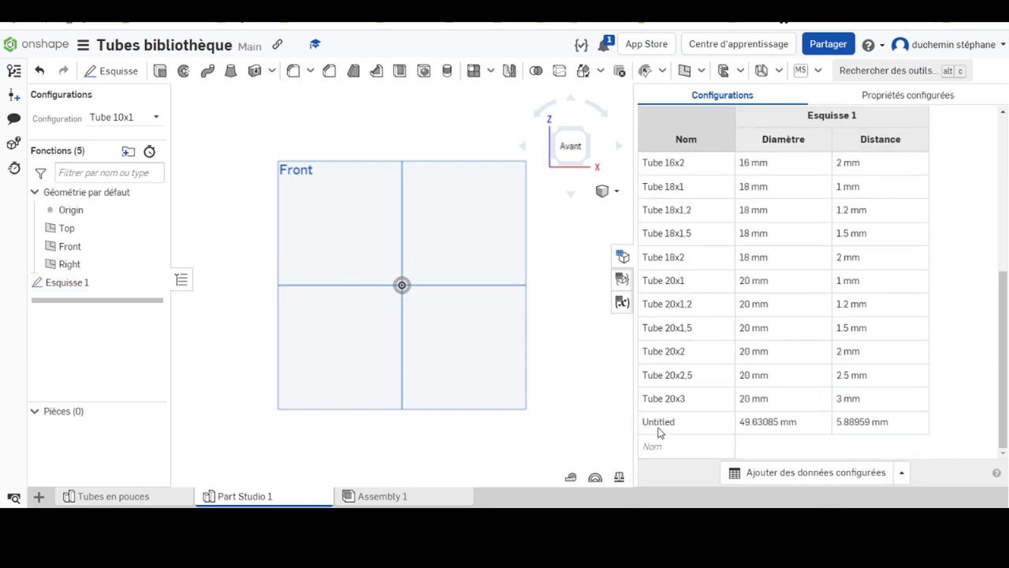
right_click(659, 432)
click(683, 421)
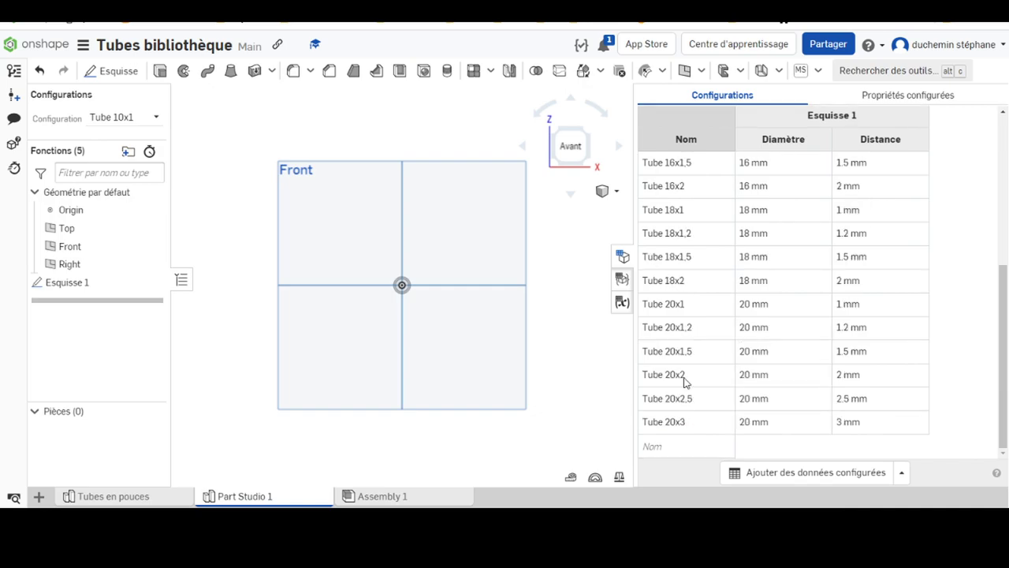
- Switch the Part Studio's active configuration among the smaller tube sizes, including Tube 12x1,5, to check how the sketch updates
scroll(558, 225, up, 3)
mouse_move(554, 221)
middle_down()
mouse_move(178, 221)
mouse_move(292, 245)
mouse_move(396, 251)
middle_up()
scroll(292, 245, down, 4)
click(123, 118)
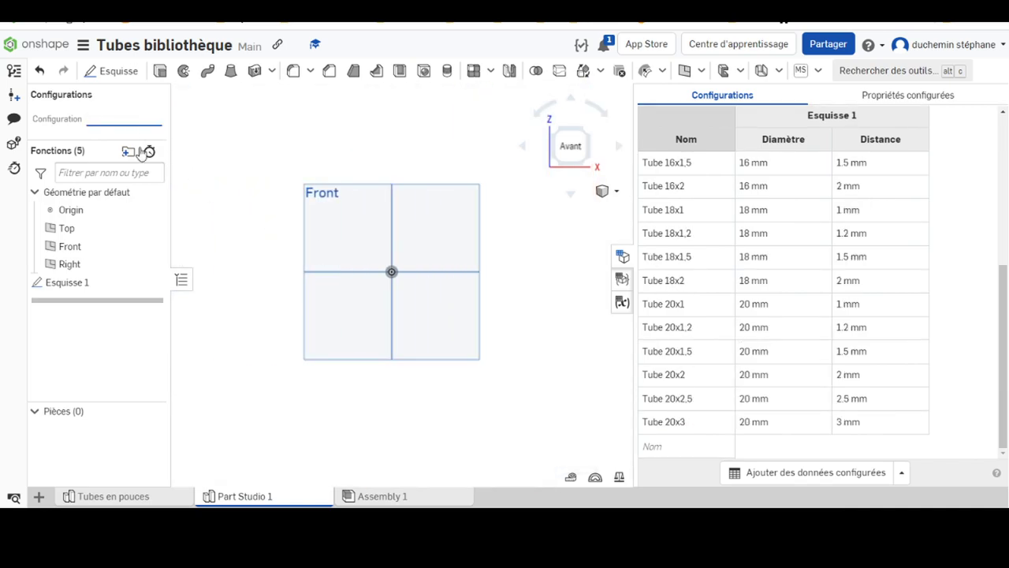
click(134, 210)
right_drag(496, 295, 512, 291)
click(144, 120)
click(131, 210)
click(144, 120)
click(130, 210)
- Set the Part Studio's active configuration to Tube 20x3 and check the ring profile in the sketch
click(156, 119)
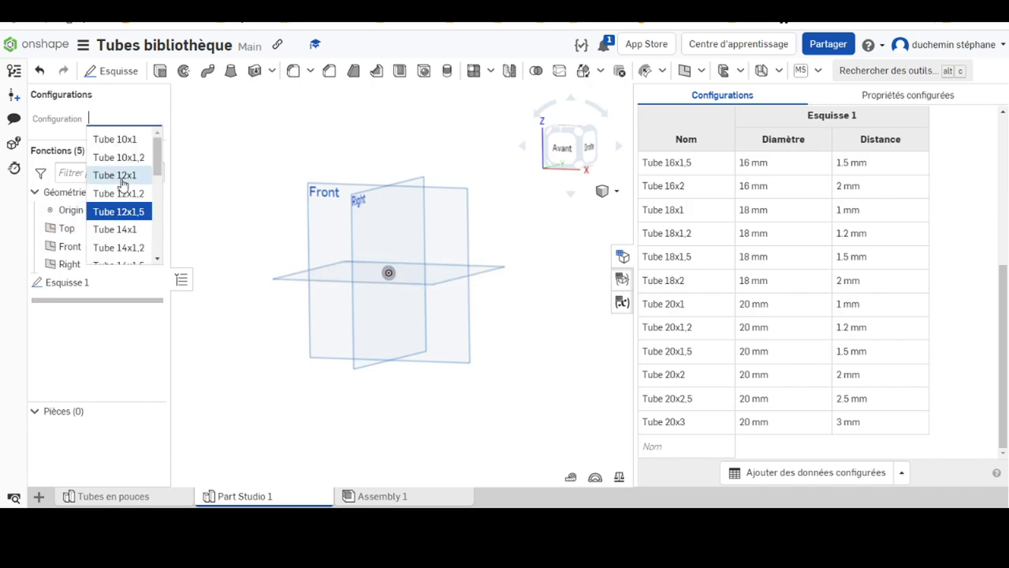
scroll(142, 236, down, 5)
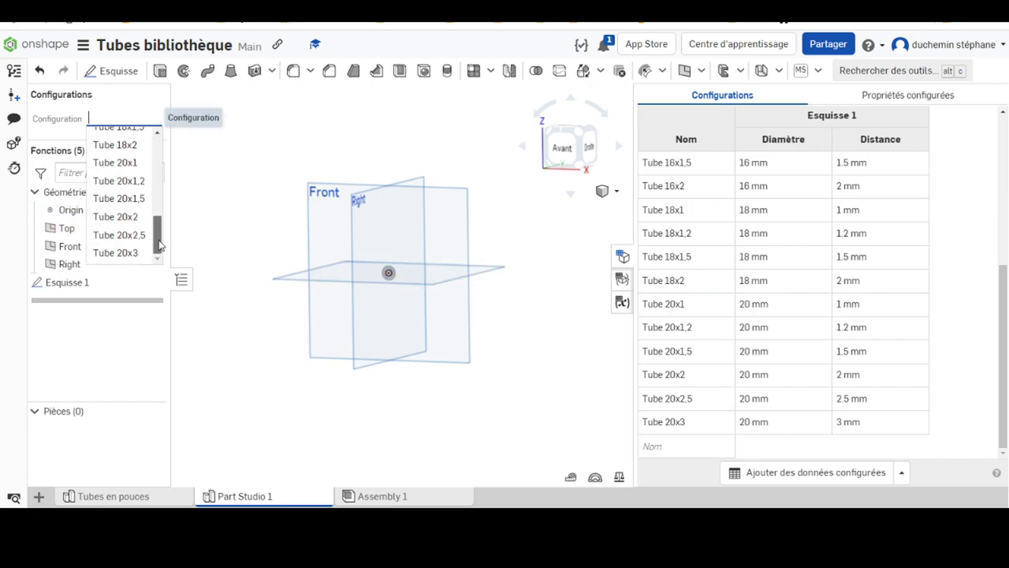
click(124, 253)
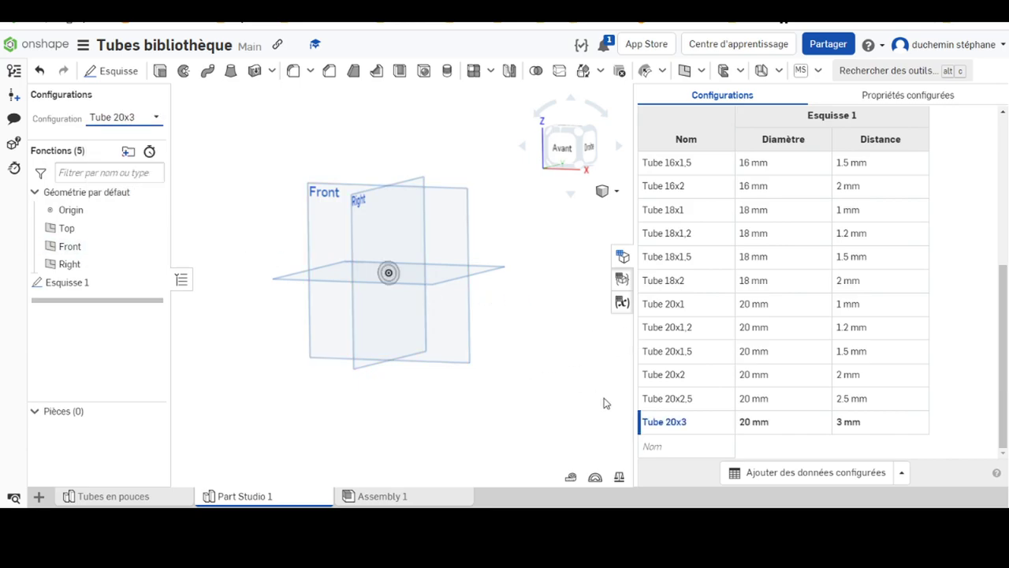
scroll(378, 272, down, 3)
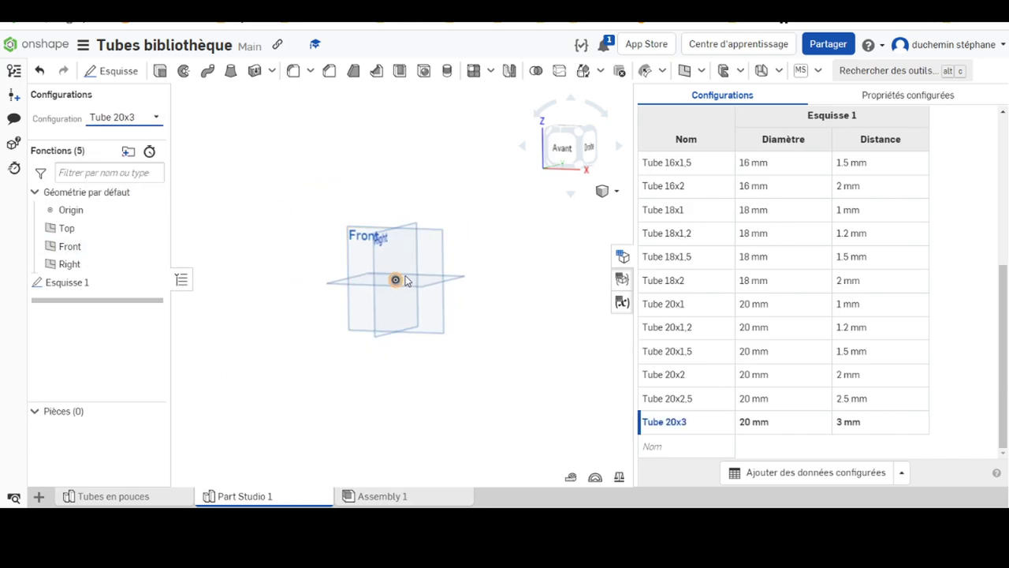
scroll(473, 309, up, 5)
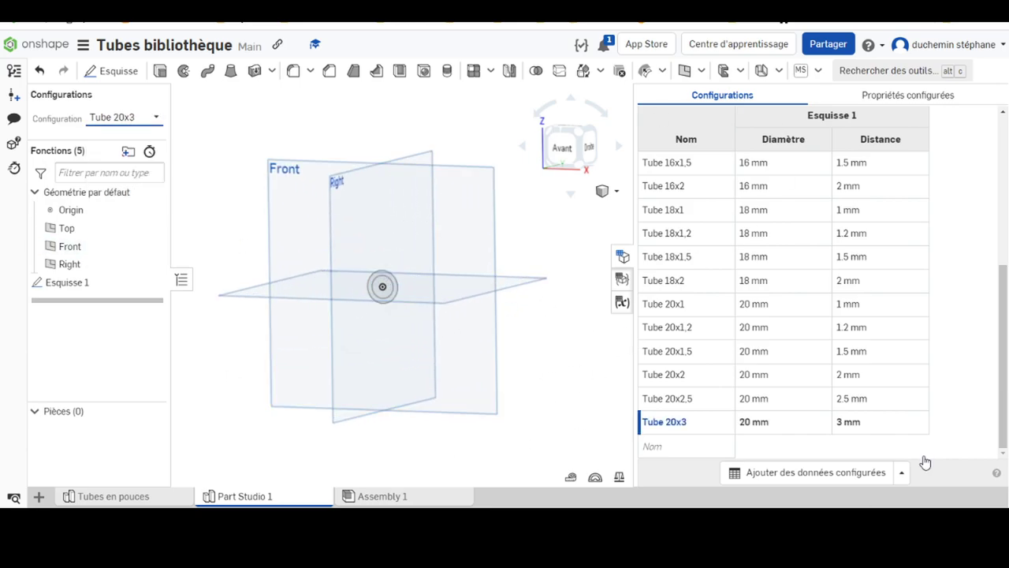
- Close the configuration table and examine the tube profile of Esquisse 1 from an angled view
click(623, 278)
scroll(549, 258, up, 2)
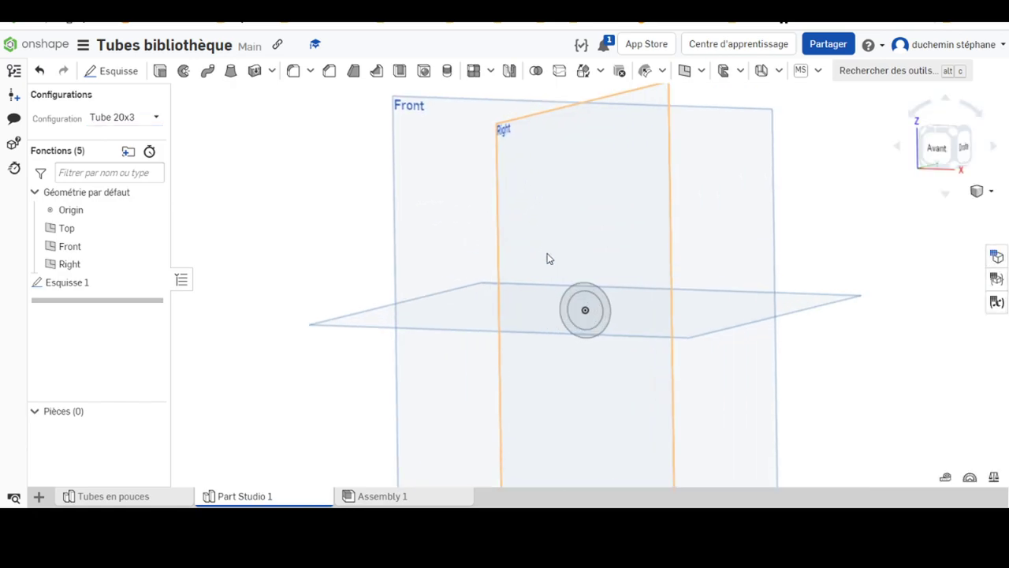
scroll(815, 361, down, 3)
right_drag(770, 236, 761, 246)
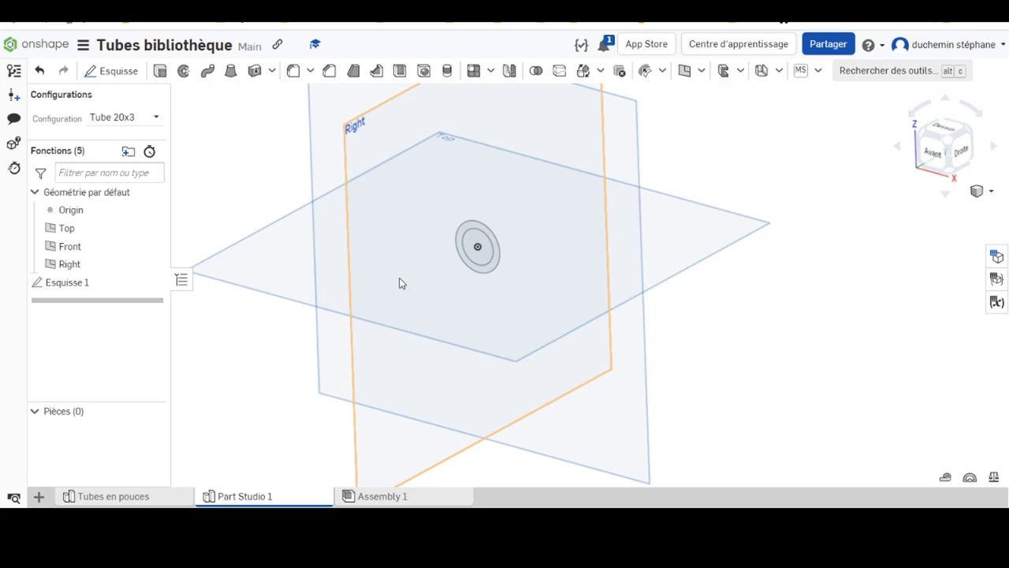
mouse_move(234, 362)
right_down()
mouse_move(241, 349)
mouse_move(227, 353)
right_up()
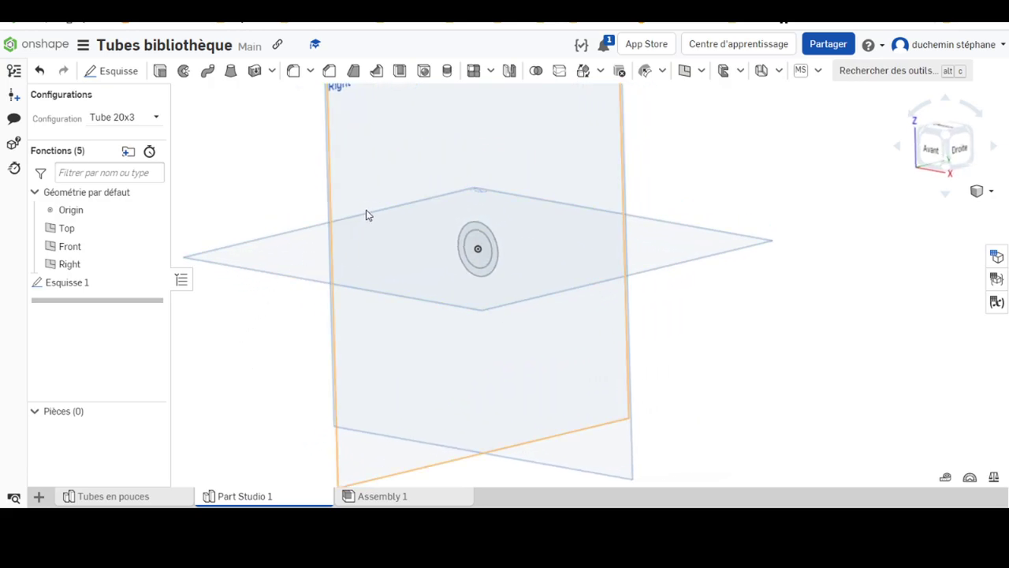